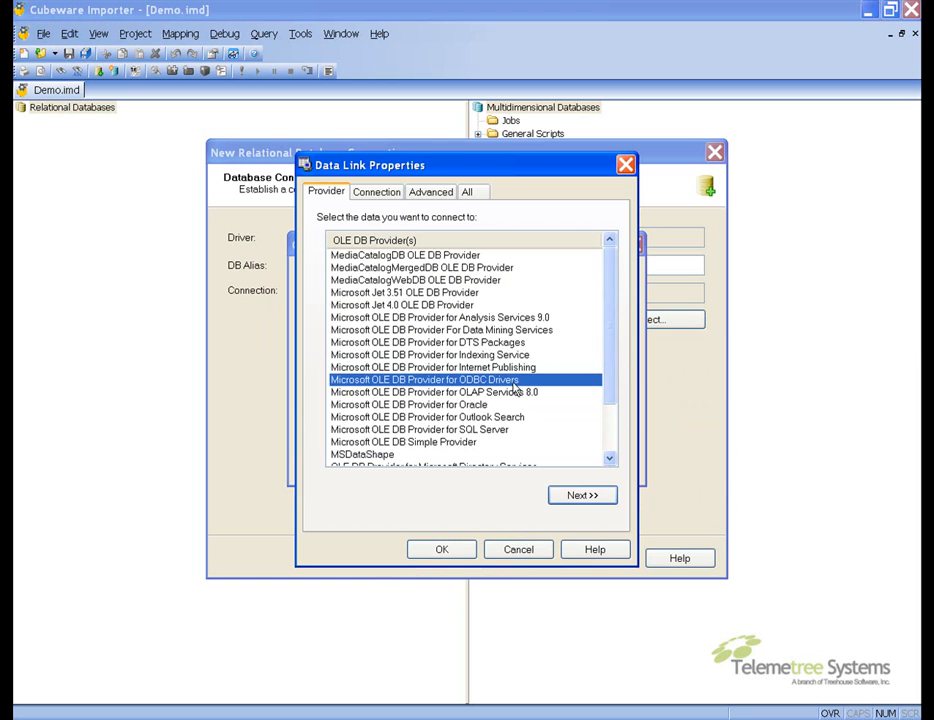
Choose the Microsoft OLE DB Provider for SQL Server and enter c1310173-lap as the server name
left_click(476, 431)
double_click(476, 431)
type("c1310173-lap")
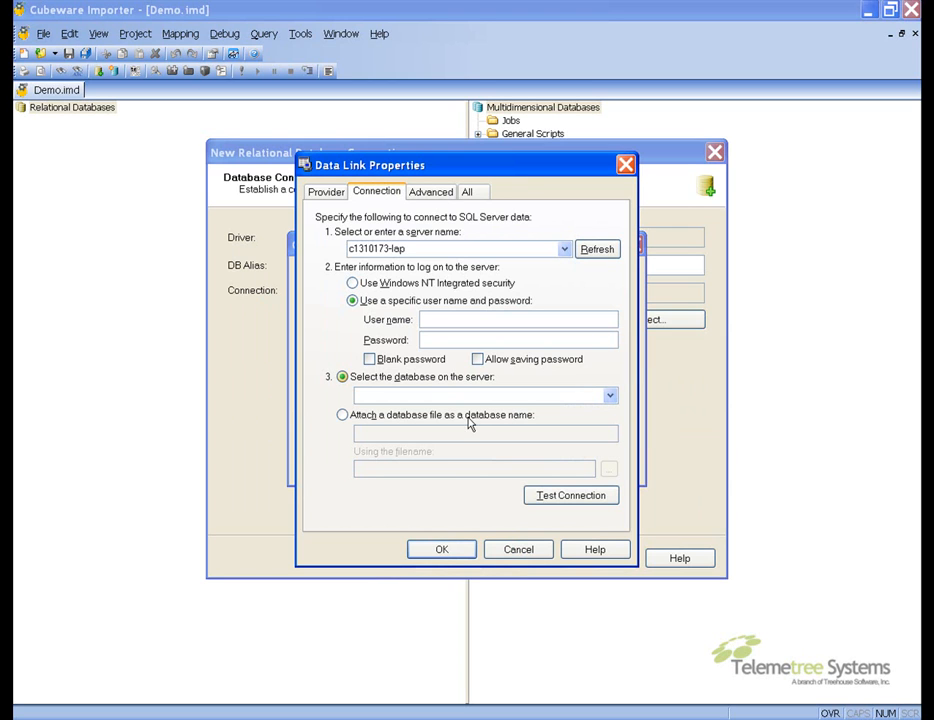
Switch the login to Windows NT Integrated security, select the Pantara_ERP database, and accept the data link
left_click(353, 284)
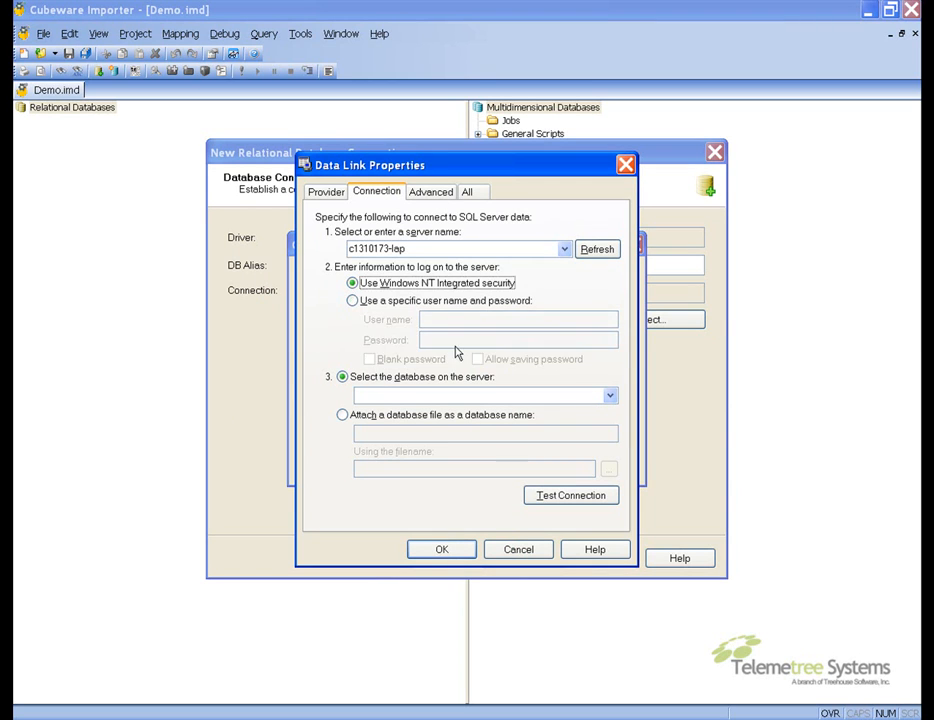
left_click(608, 394)
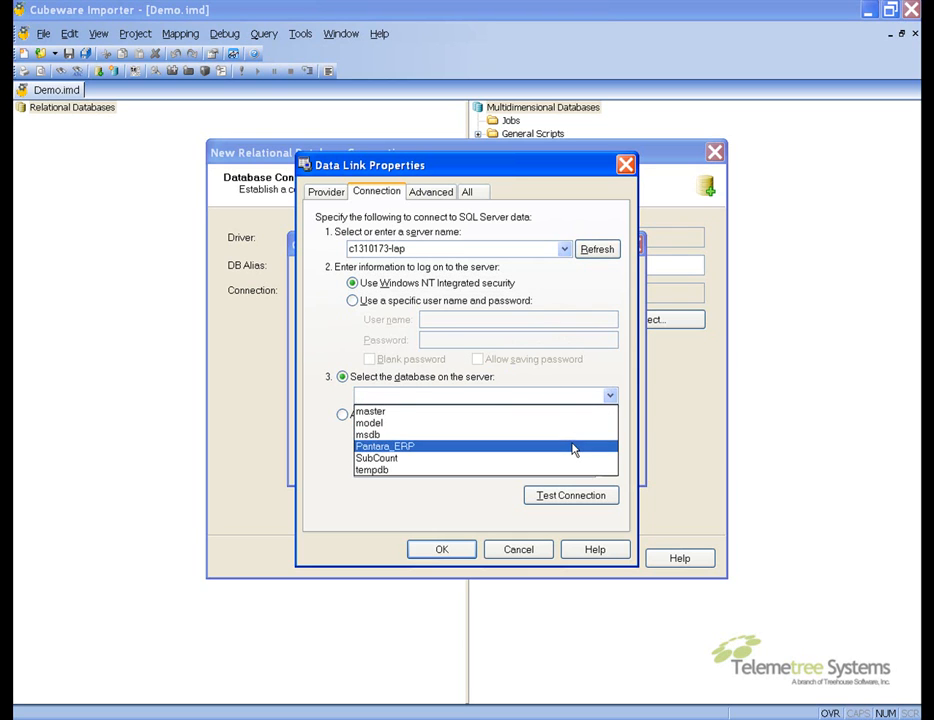
left_click(573, 446)
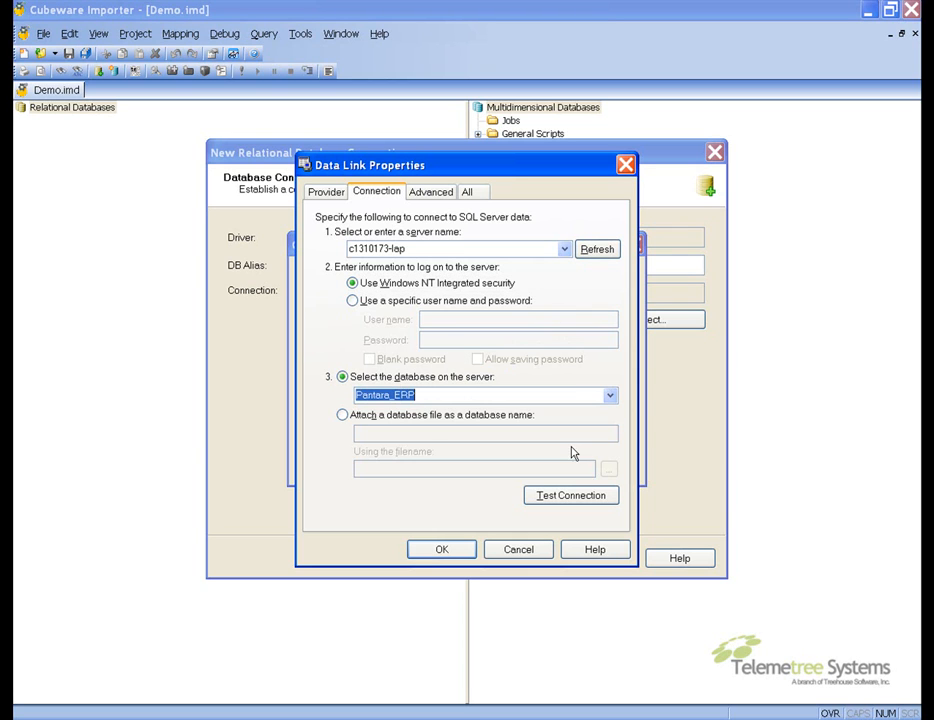
left_click(473, 553)
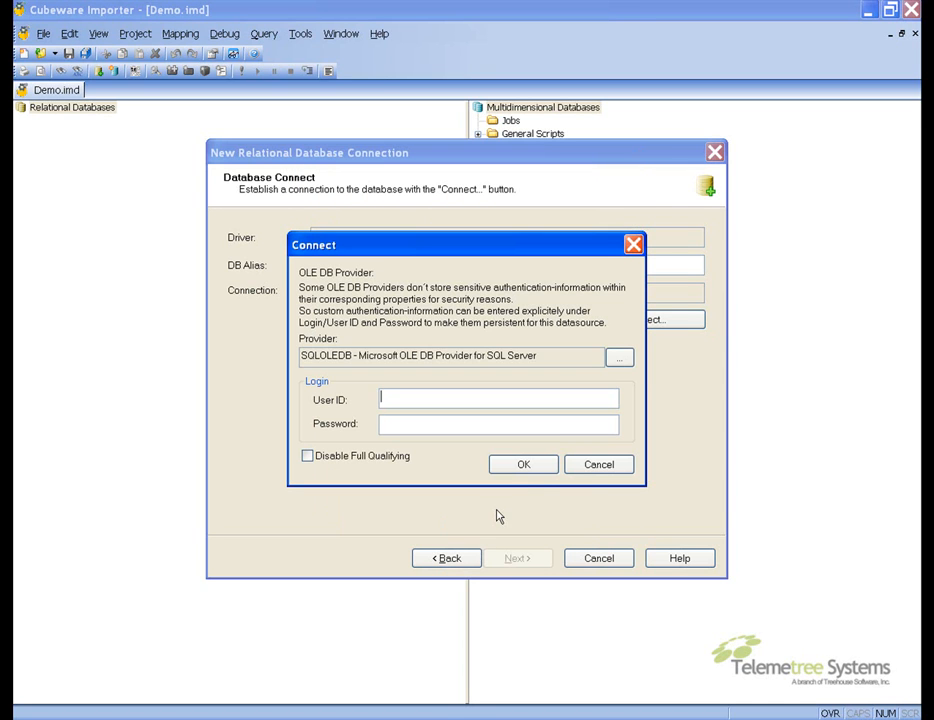
Accept the connect dialog and finish the RDB1 connection with the Microsoft SQL Server (Transact SQL) syntax
left_click(537, 469)
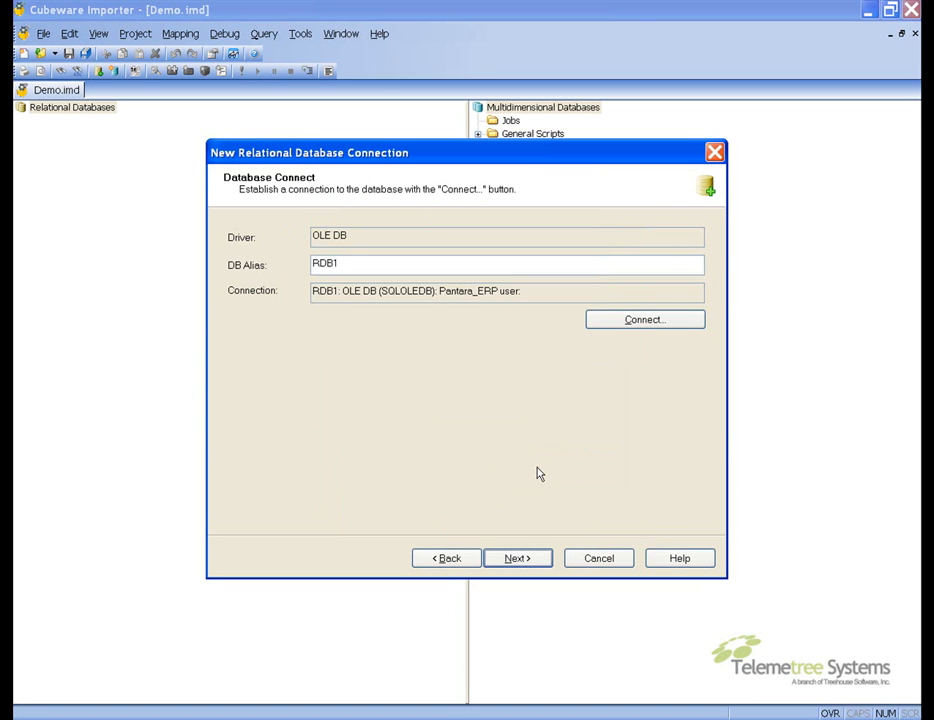
left_click(518, 560)
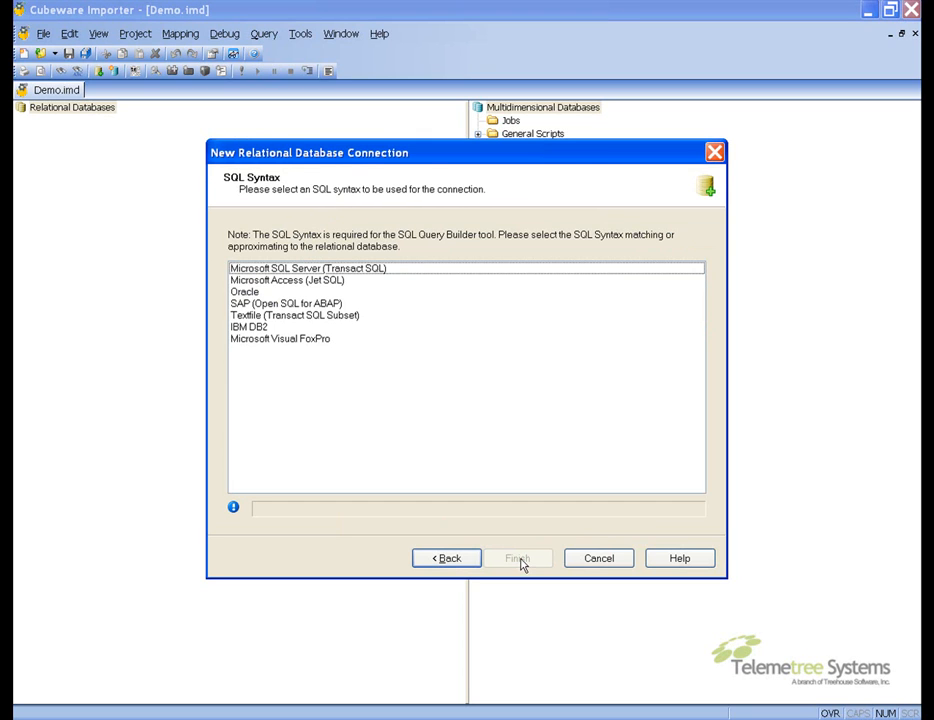
left_click(360, 271)
key("Return")
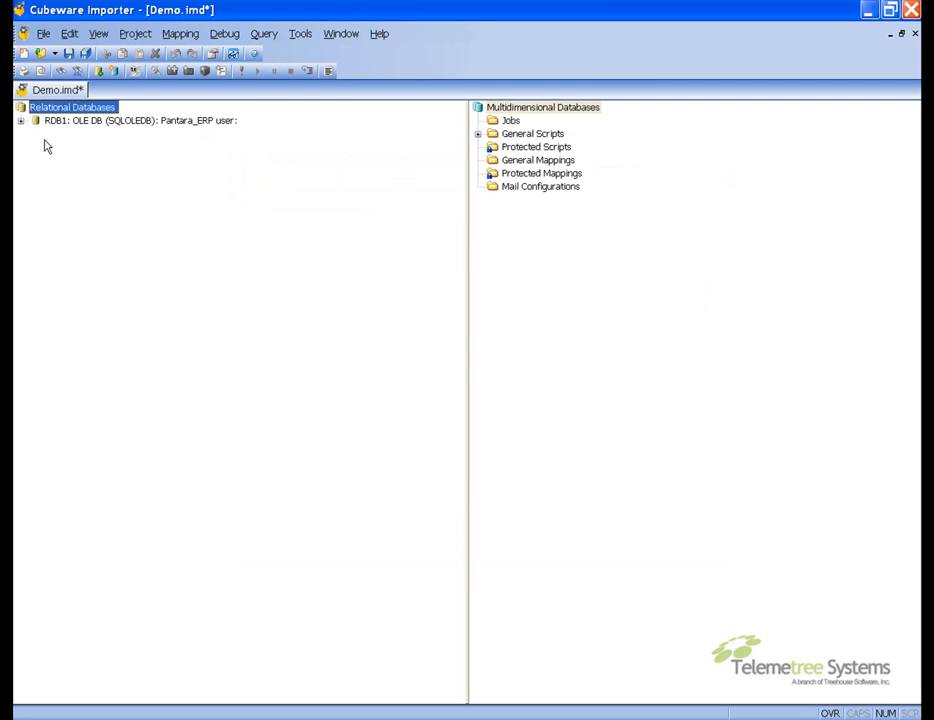
Expand the RDB1 connection and its Tables folder to browse the available tables
left_click(20, 120)
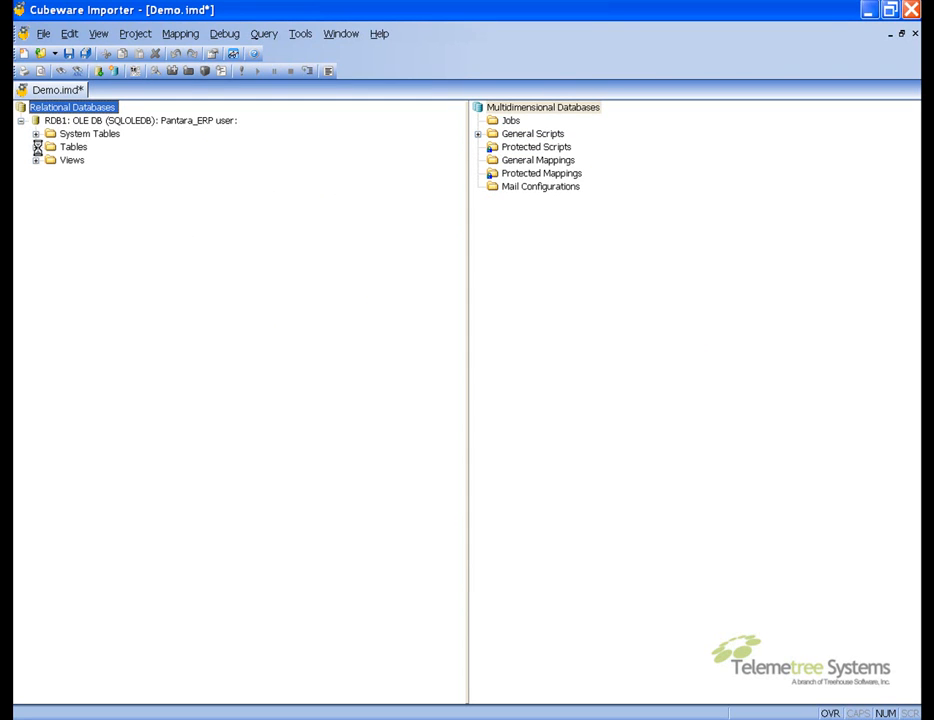
left_click(36, 147)
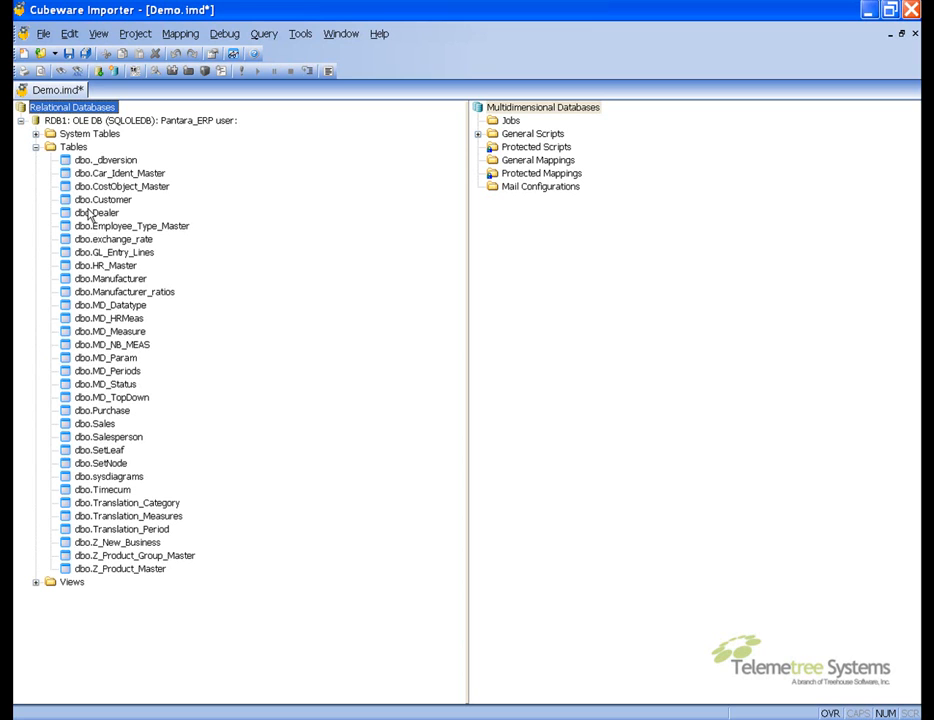
left_click(36, 147)
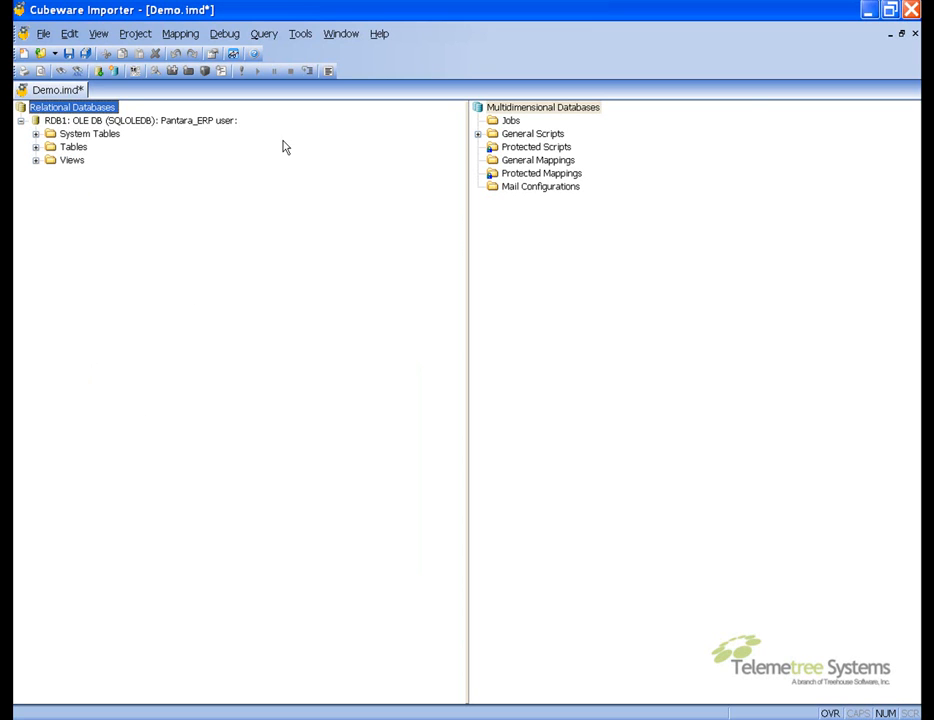
Start a new multidimensional database connection using the Cube Builder for MS SQL Server 2005 driver and open its connection setup
right_click(506, 112)
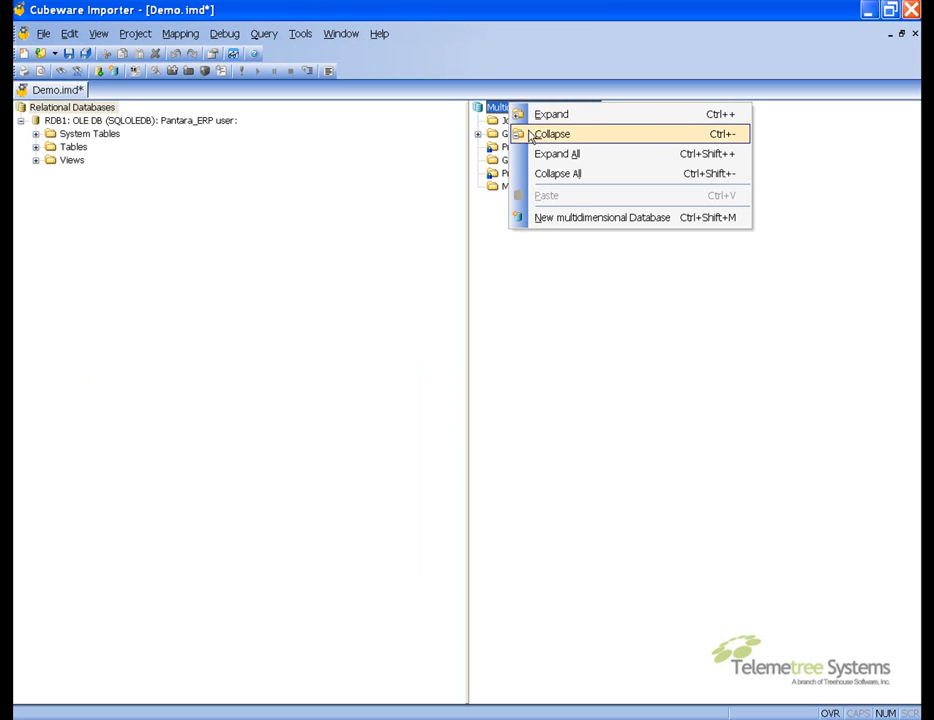
left_click(577, 216)
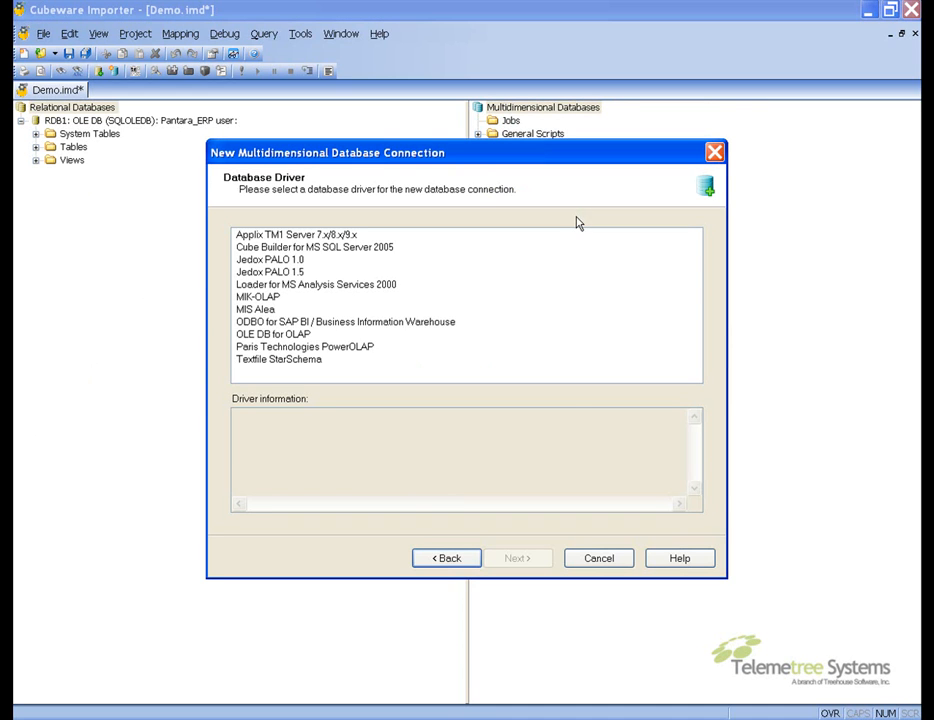
left_click(364, 248)
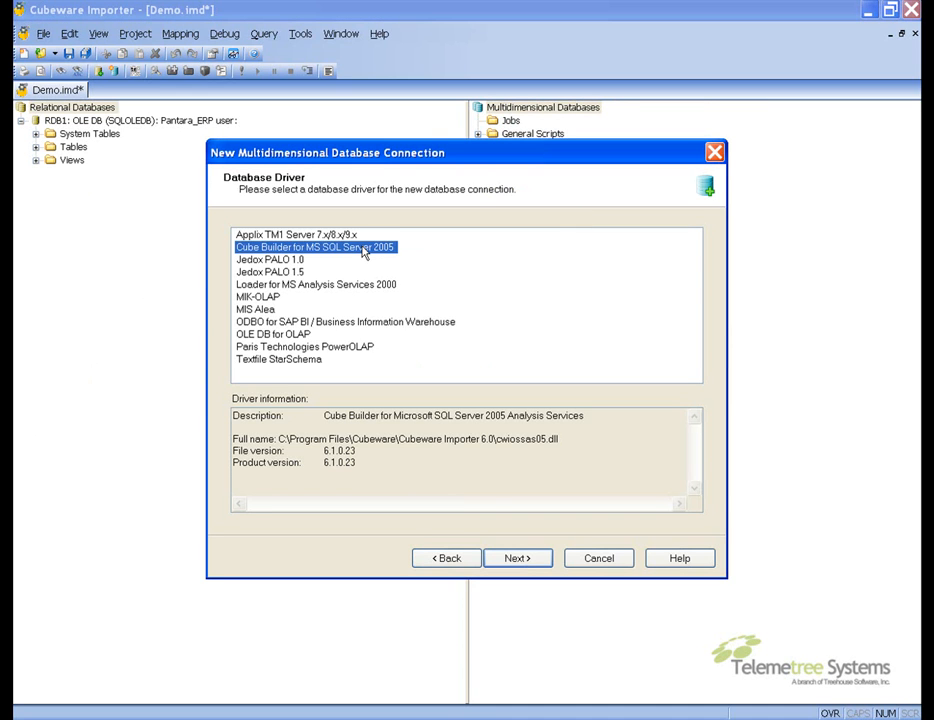
left_click(515, 559)
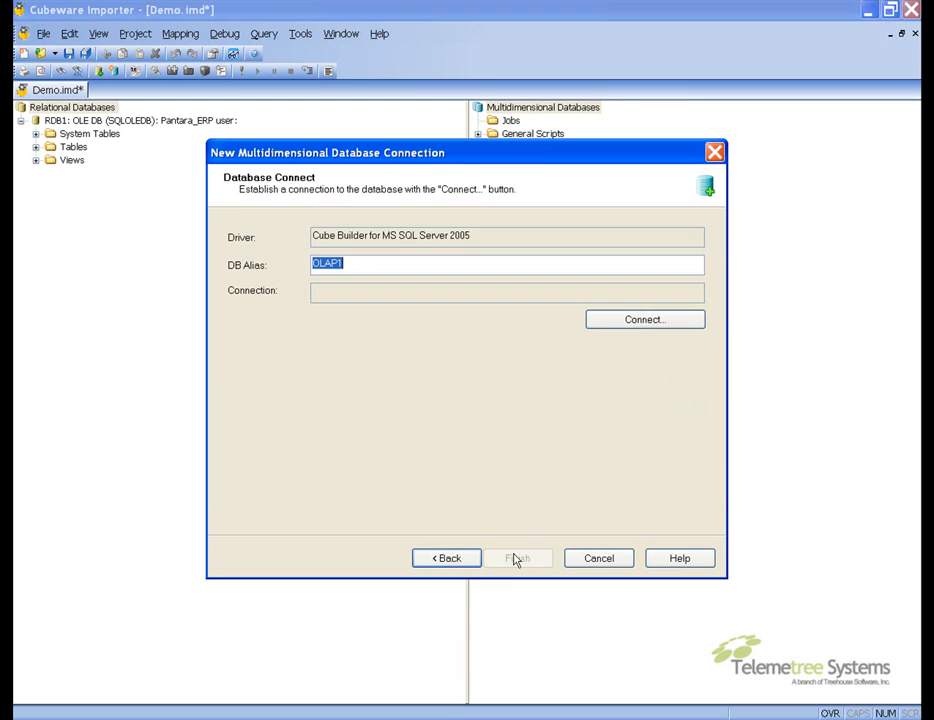
left_click(676, 322)
key("Return")
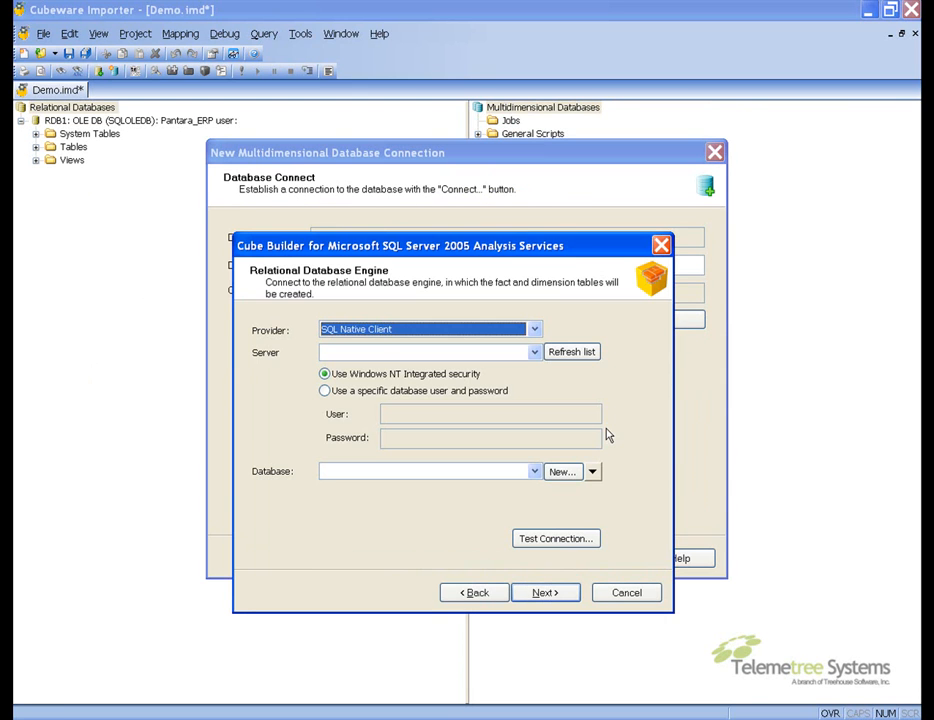
Enter c1310173-lap as the relational database engine server
left_click(477, 352)
type("c13")
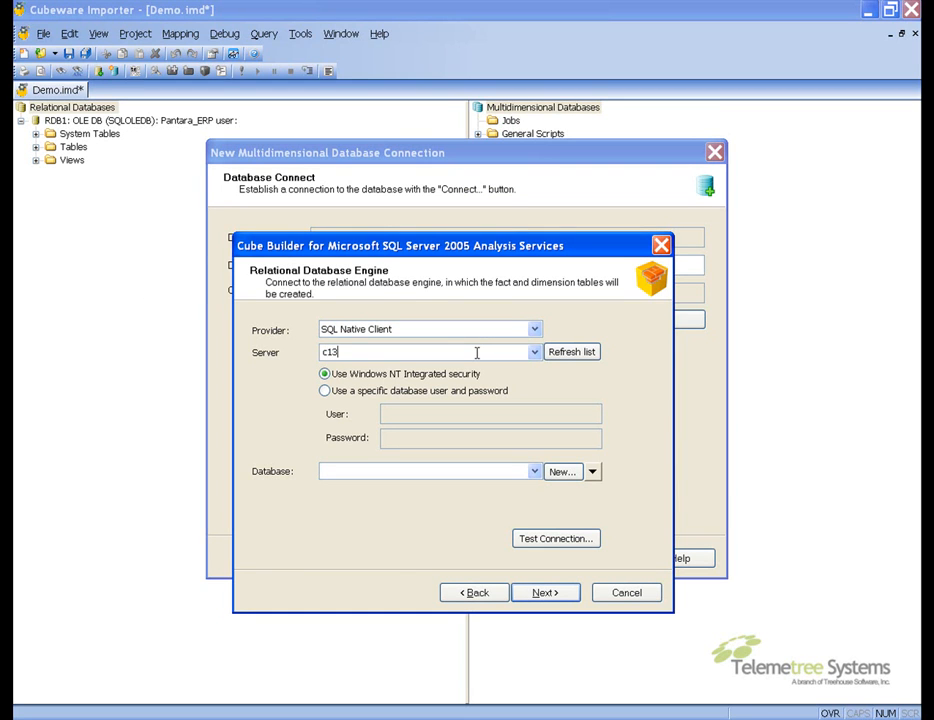
type("10173-lap")
Create a new relational database named demo and continue to the Analysis Services page
left_click(559, 474)
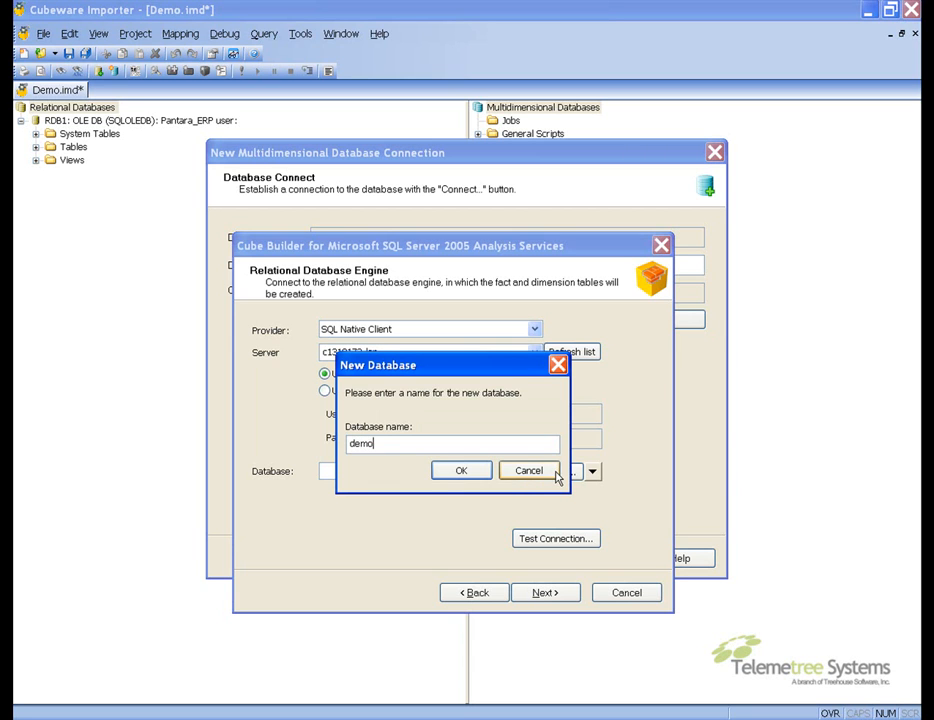
key("Return")
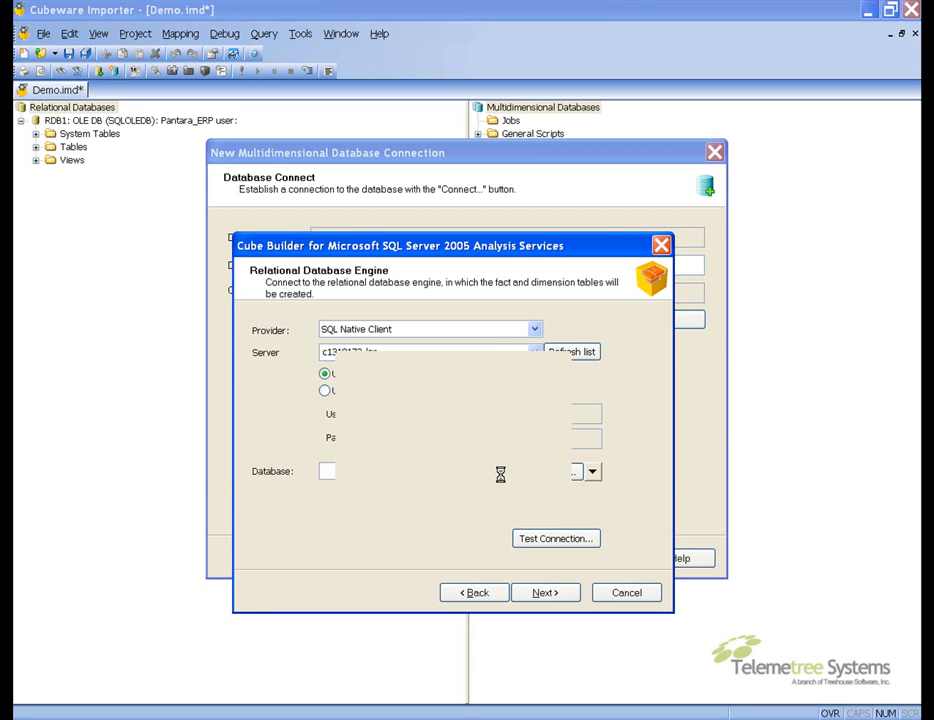
left_click(474, 455)
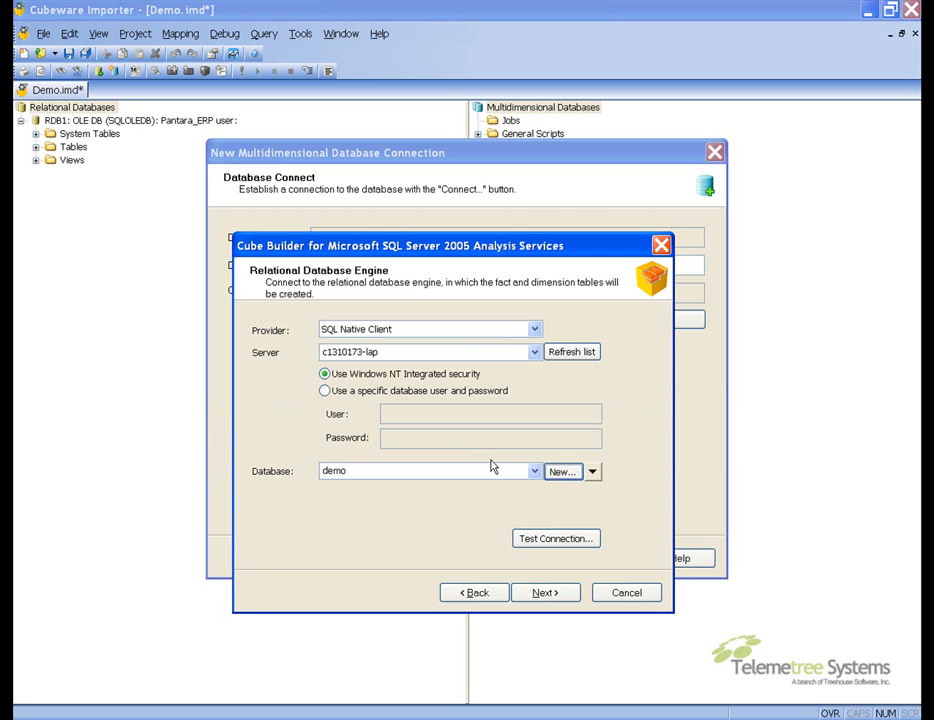
left_click(525, 597)
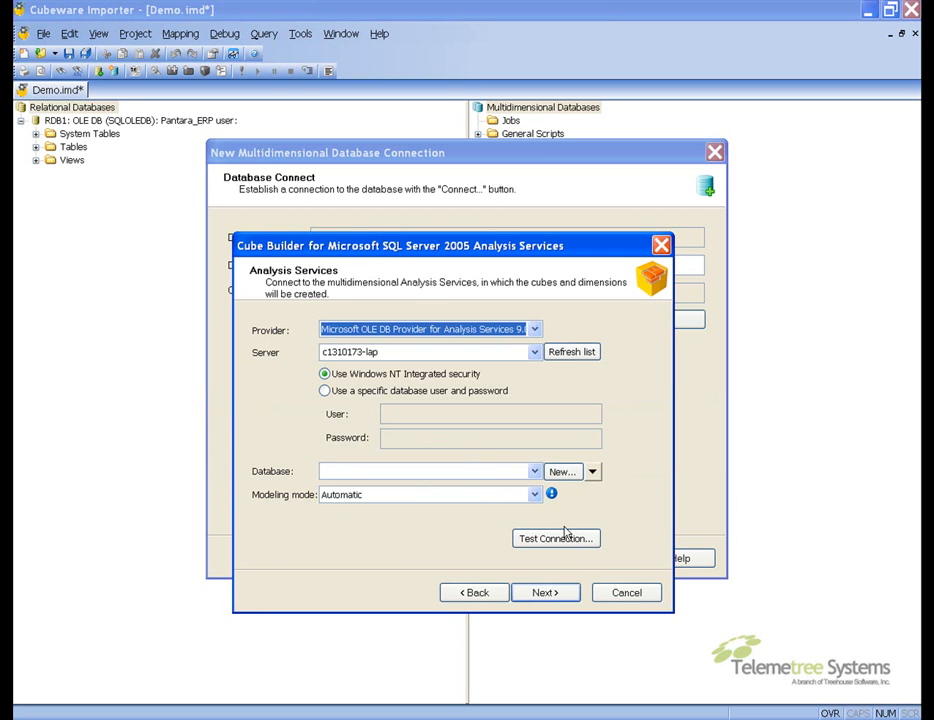
Create a new Analysis Services database named demo and acknowledge the creation notice
left_click(566, 474)
type("demo")
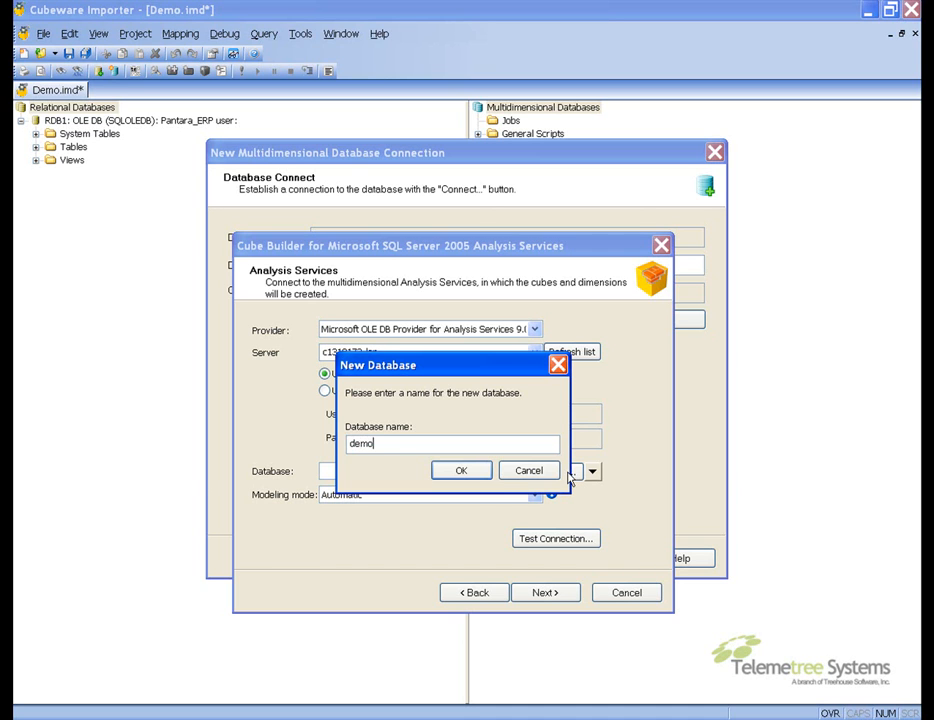
left_click(480, 475)
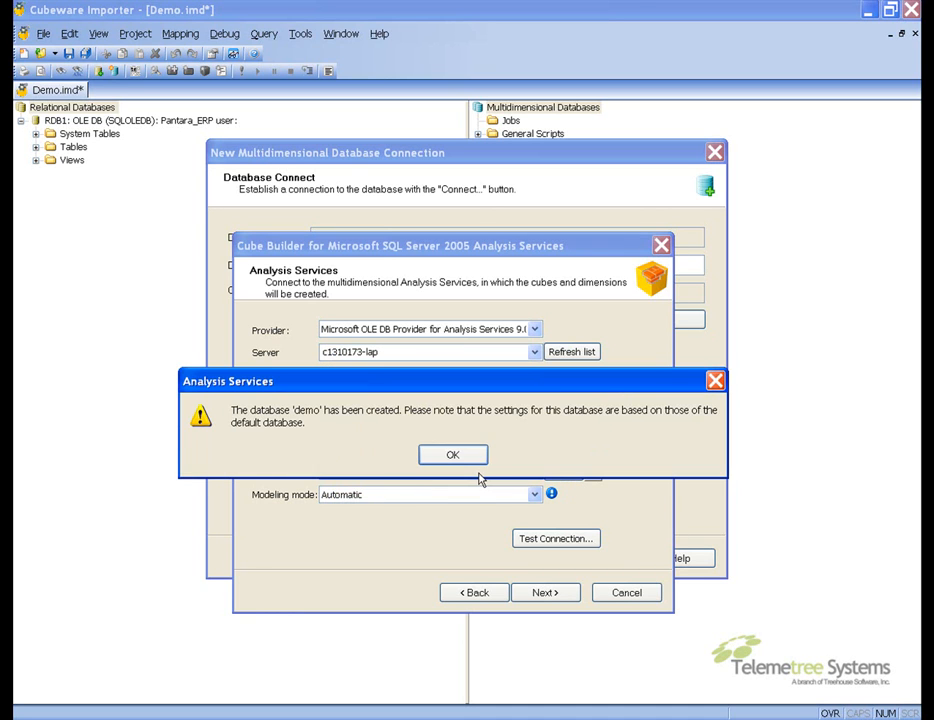
left_click(467, 456)
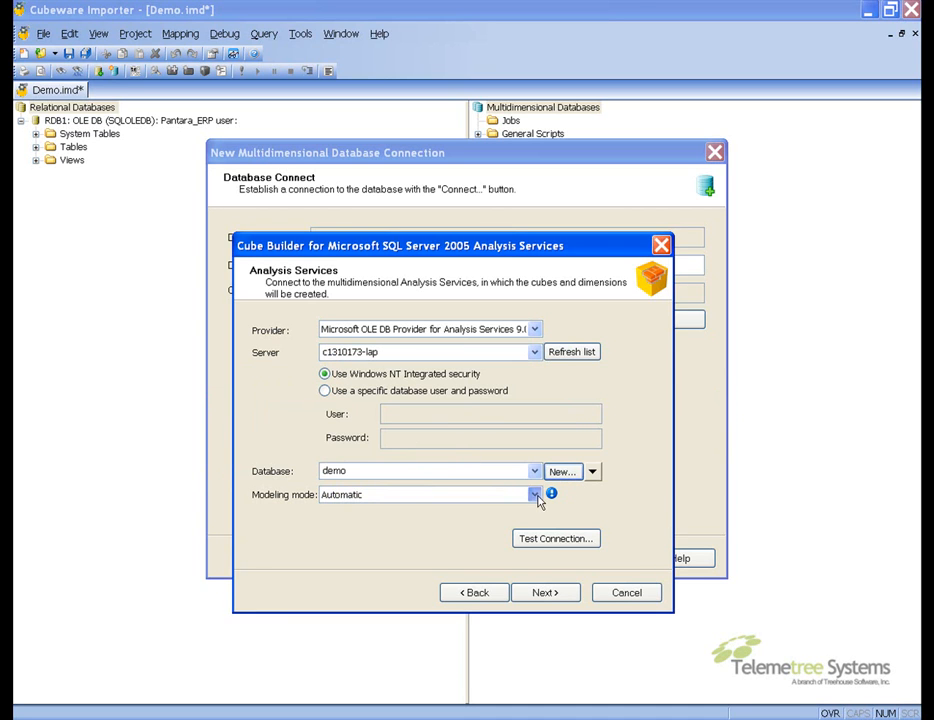
Set the modeling mode to Explicit, keep the dim_ and cub_ prefixes, and finish the OLAP1 connection
left_click(534, 494)
left_click(520, 521)
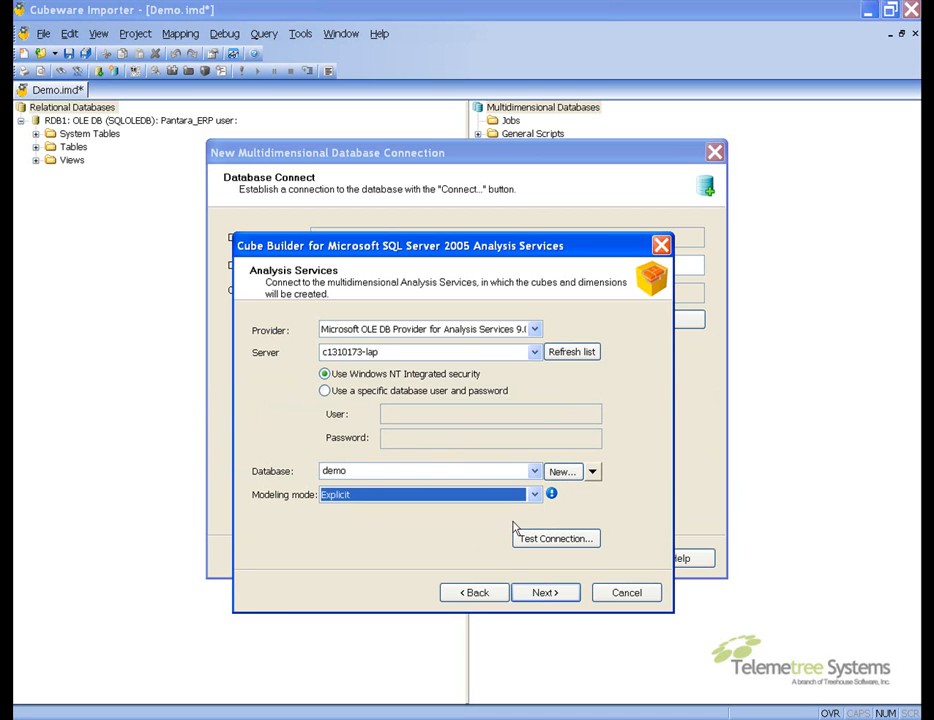
left_click(530, 598)
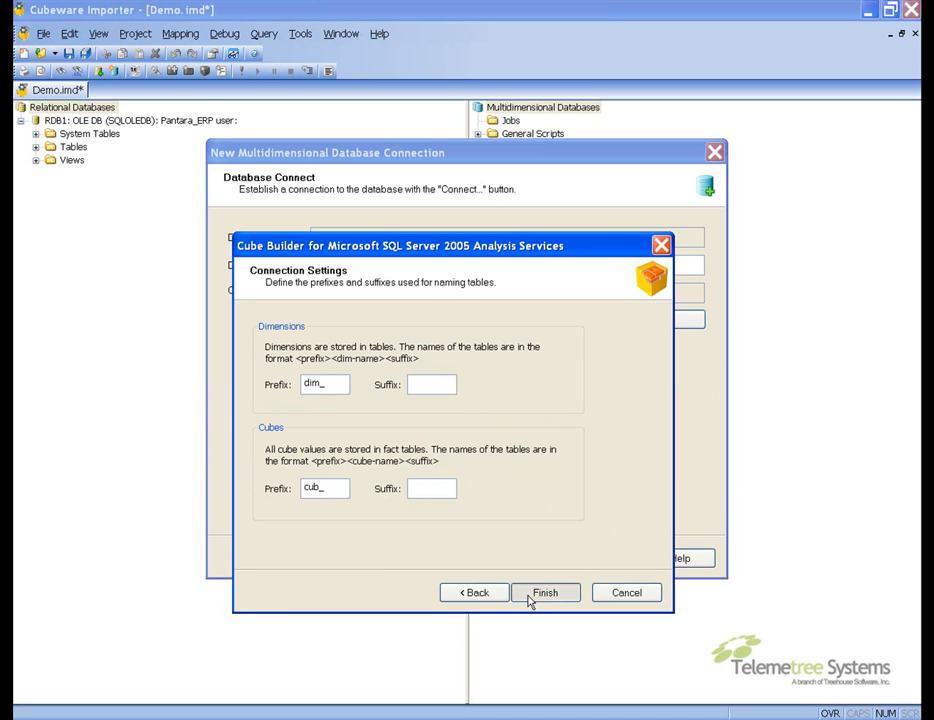
left_click(530, 598)
left_click(523, 559)
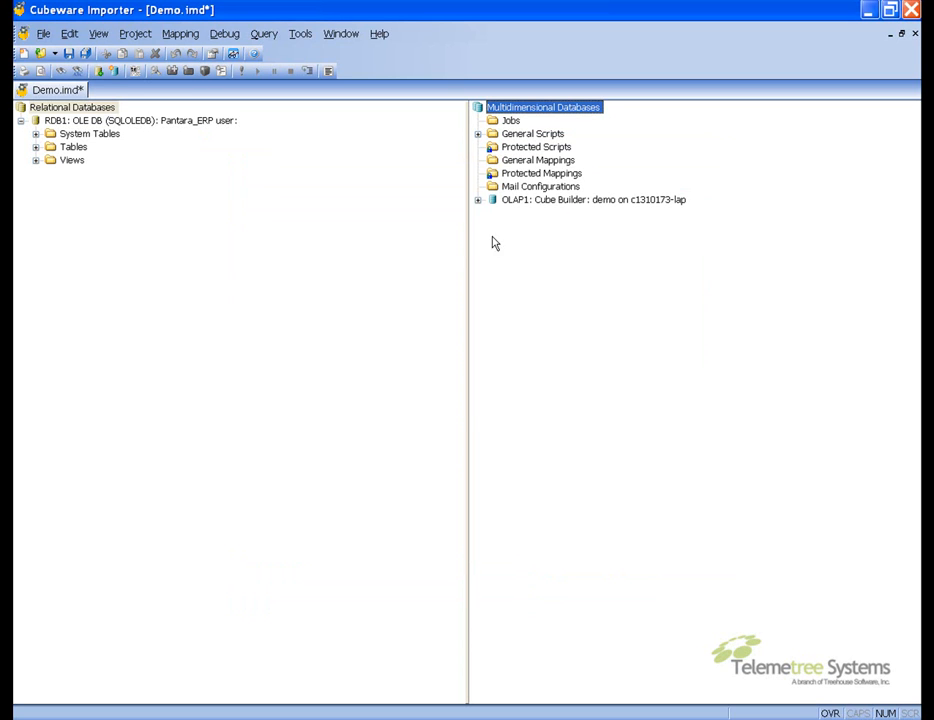
Add a new dimension named Customer to the OLAP1 connection's Dimensions folder
left_click(479, 201)
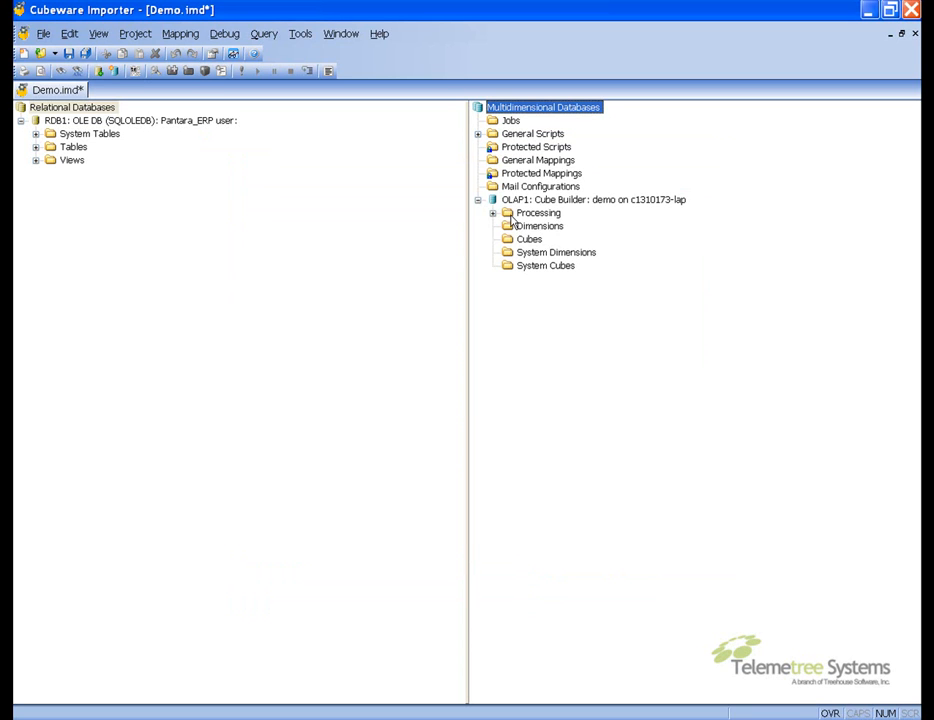
left_click(521, 227)
right_click(521, 229)
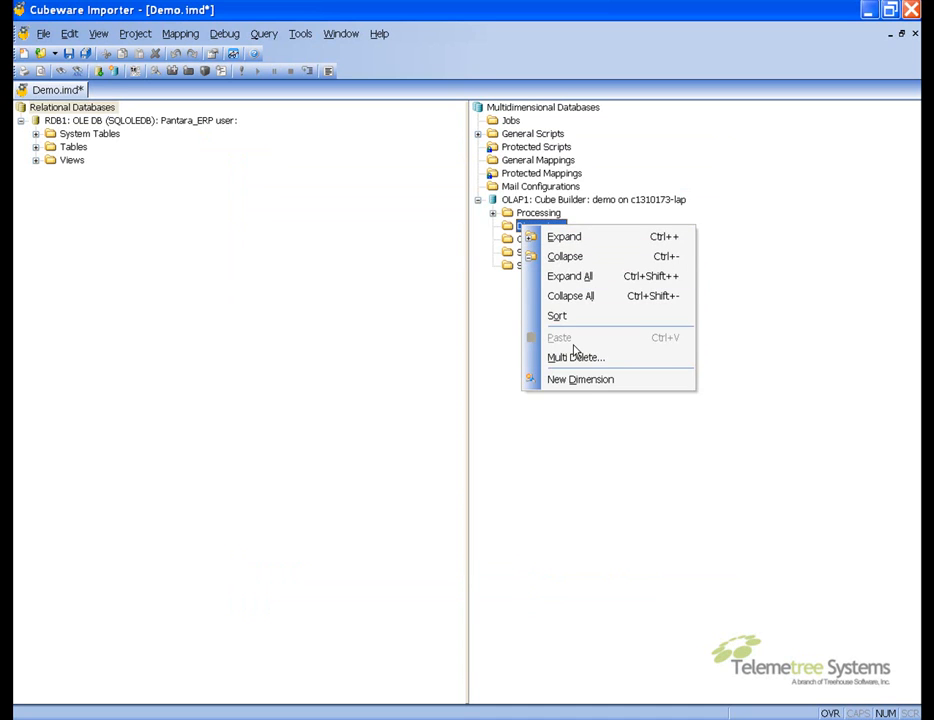
left_click(585, 380)
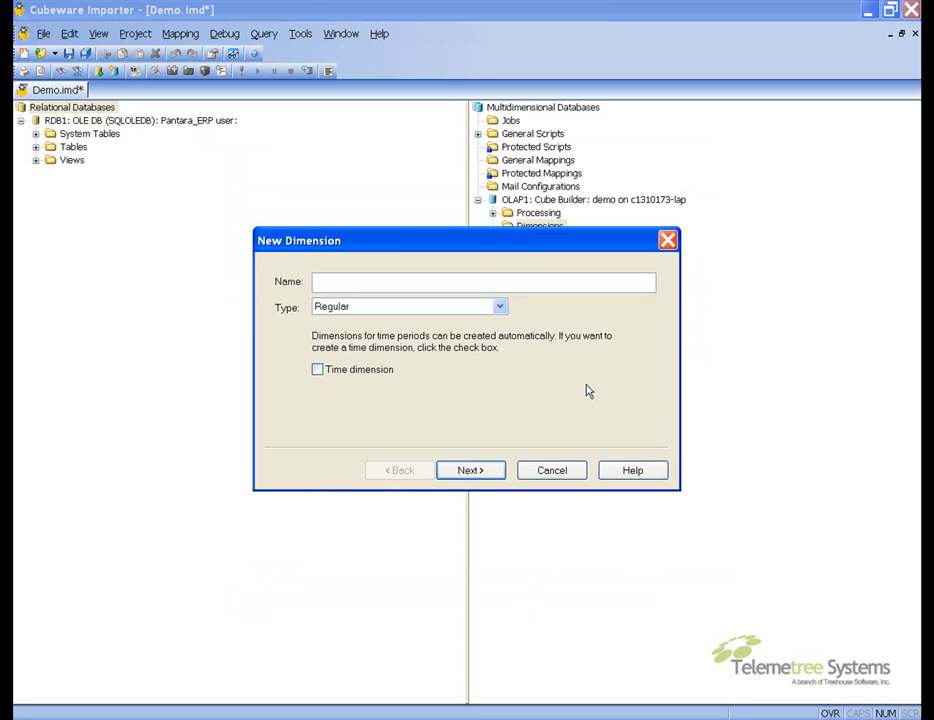
type("Customer")
key("Return")
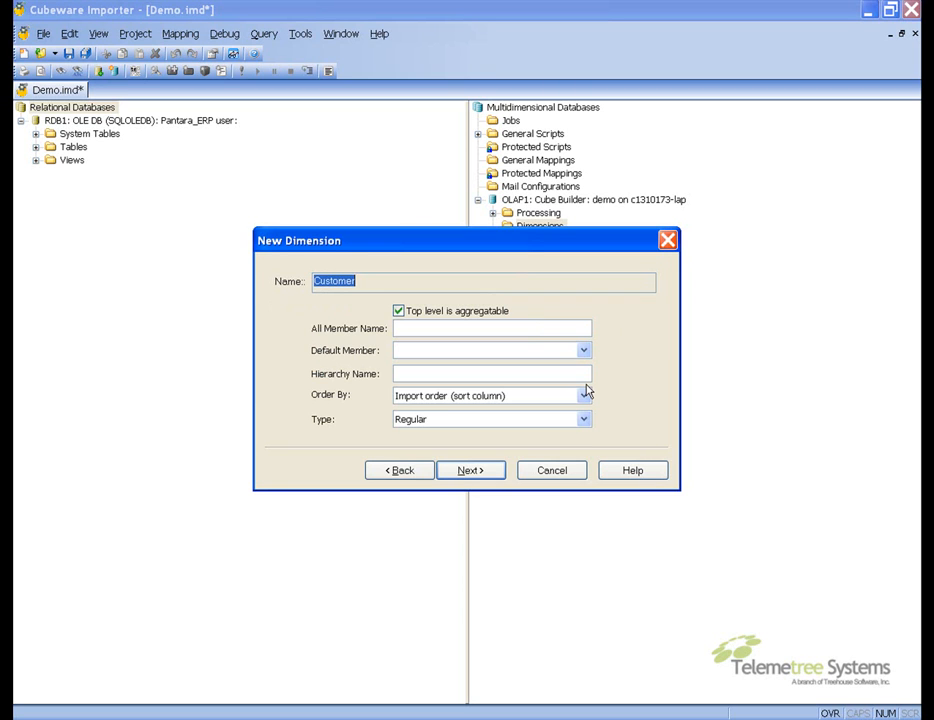
Set the dimension's All Member Name to All Customers and accept the default balance mode settings
left_click(567, 328)
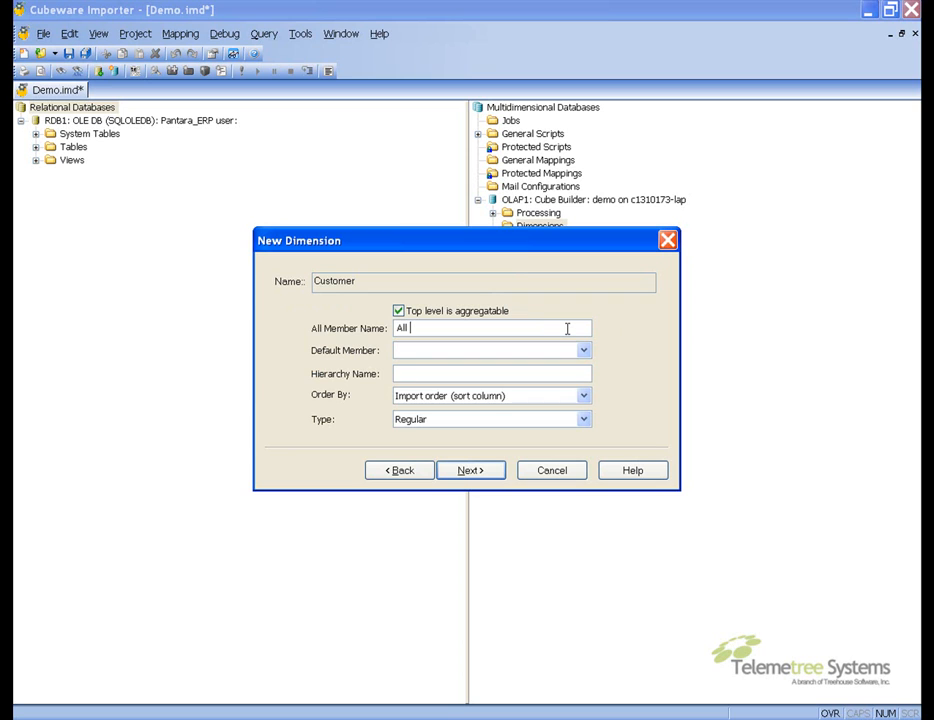
type("All Customers")
key("Return")
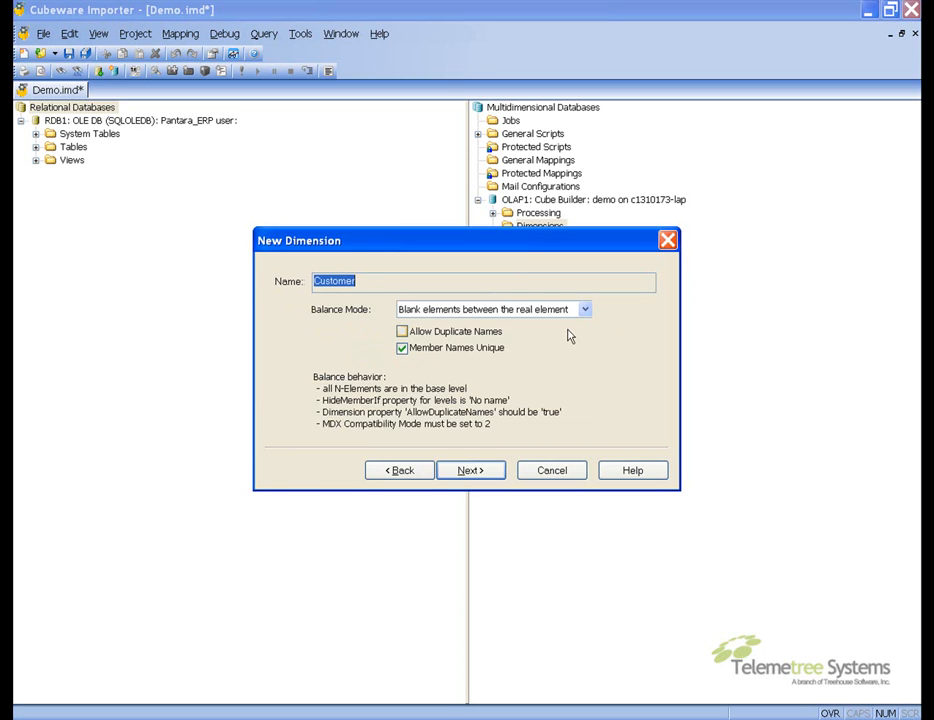
key("Return")
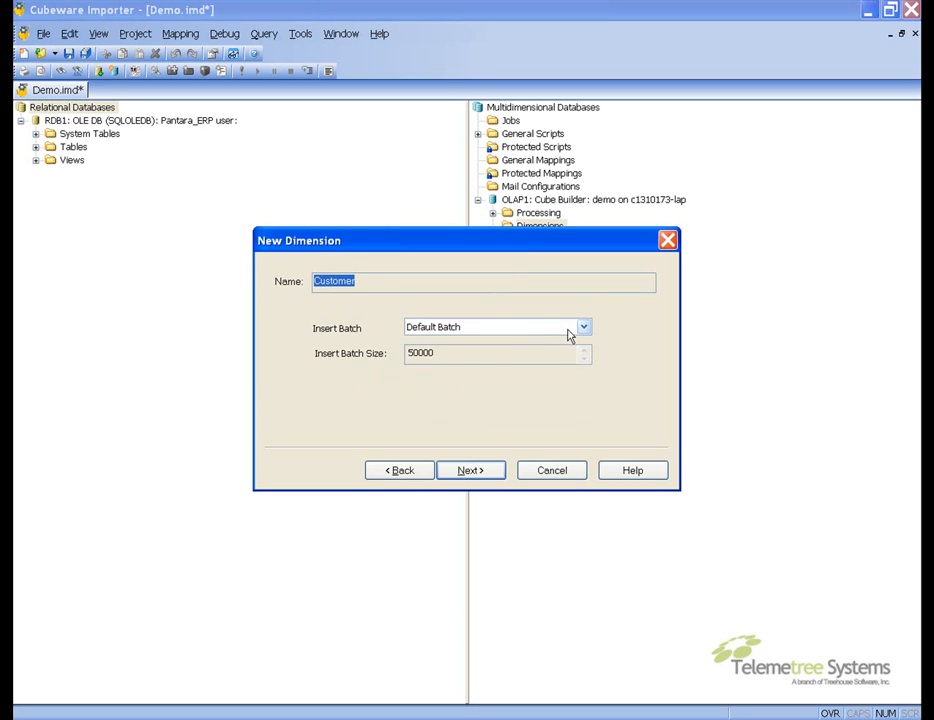
Enable deleting all dimension elements before each import and finish the Customer dimension wizard with remaining defaults
key("Return")
left_click(318, 367)
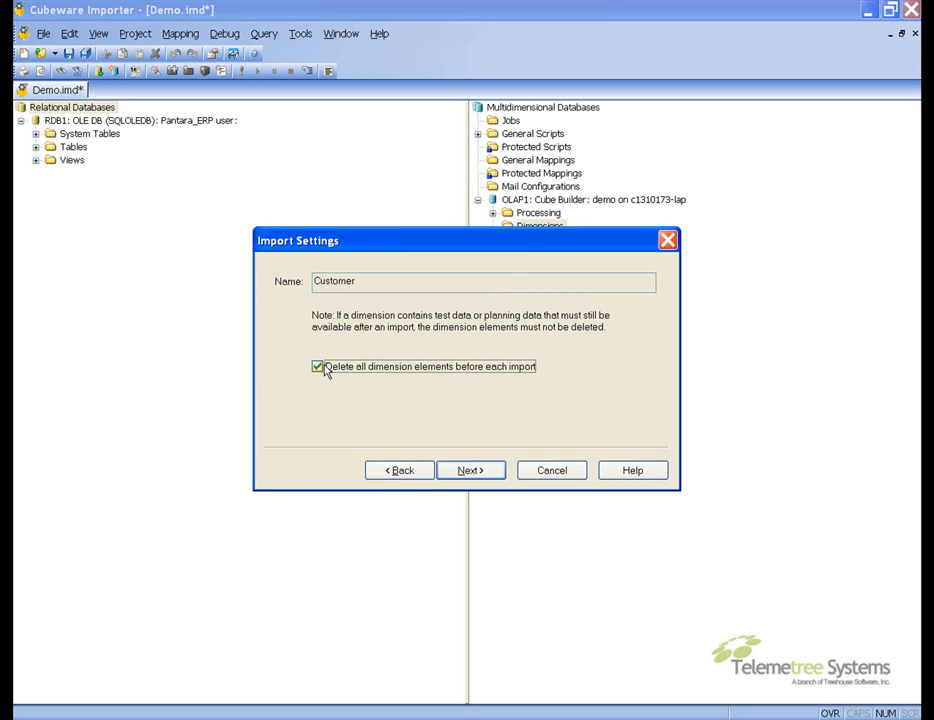
key("Return")
key("Return")
key("Return")
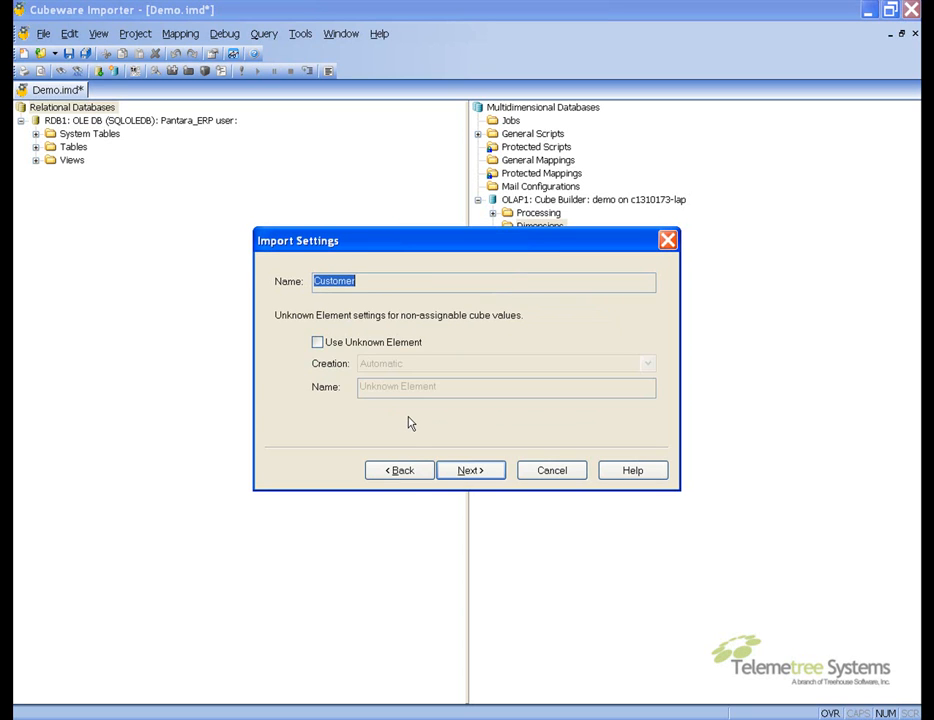
key("Return")
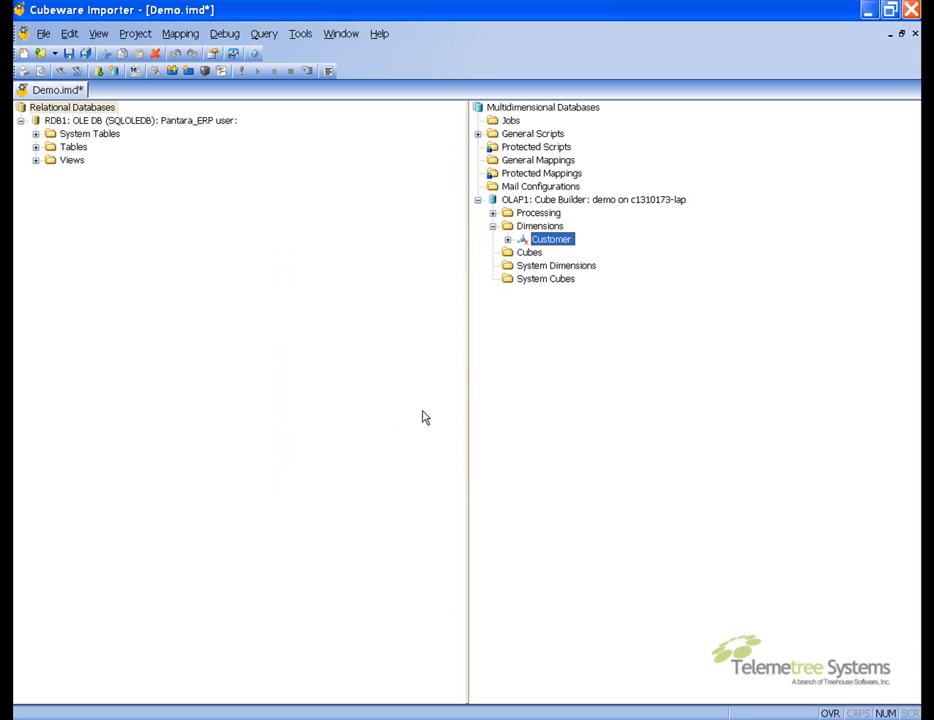
Add a new attribute named IdAndName to the Customer dimension's Attributes folder
left_click(508, 240)
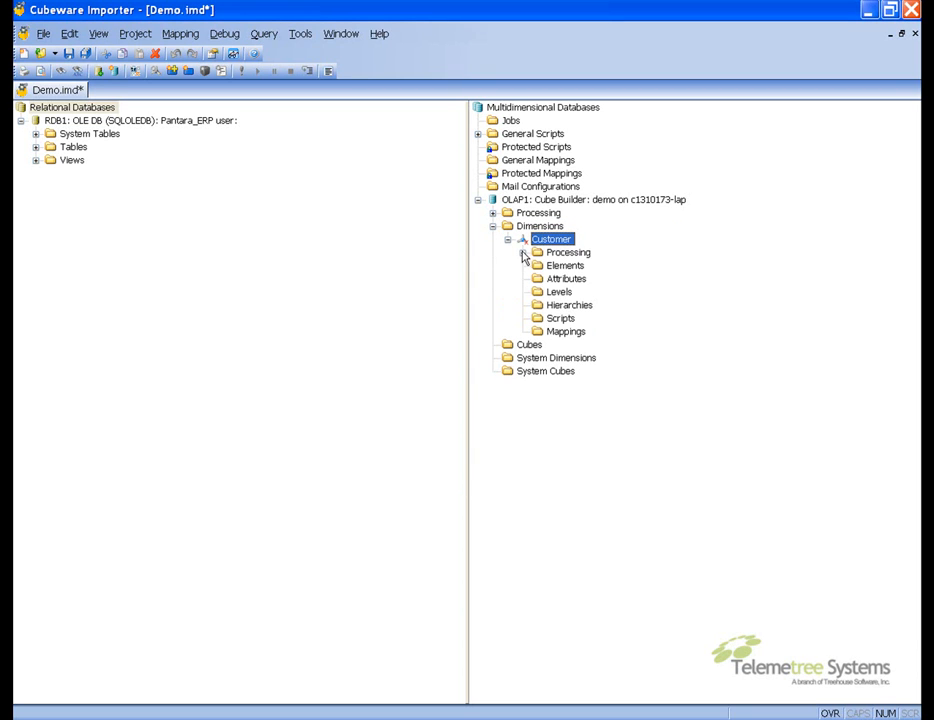
right_click(551, 284)
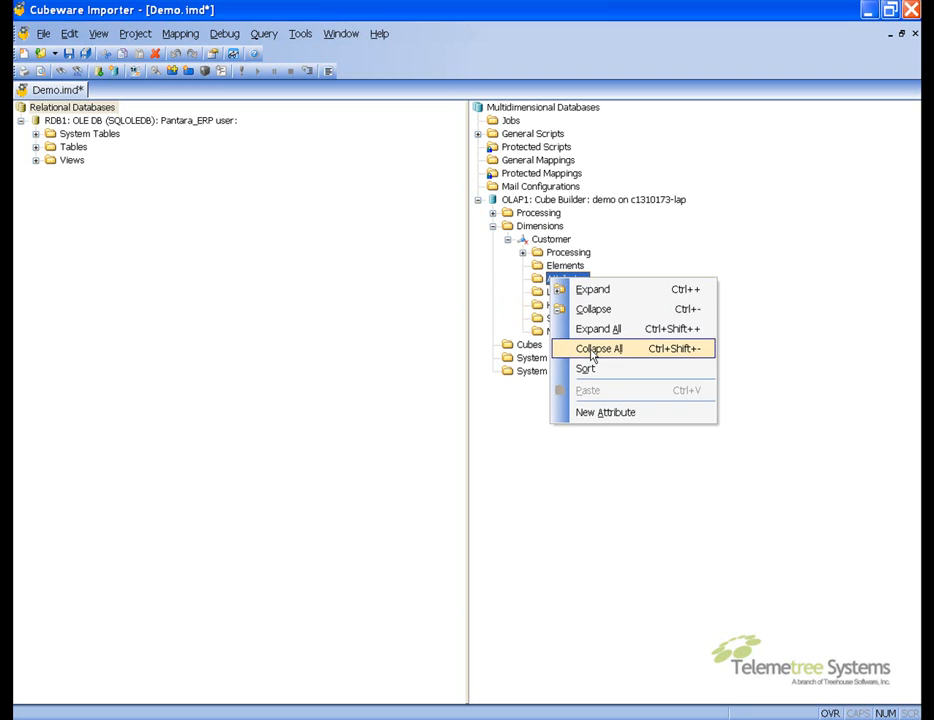
left_click(619, 410)
type("IdAndName")
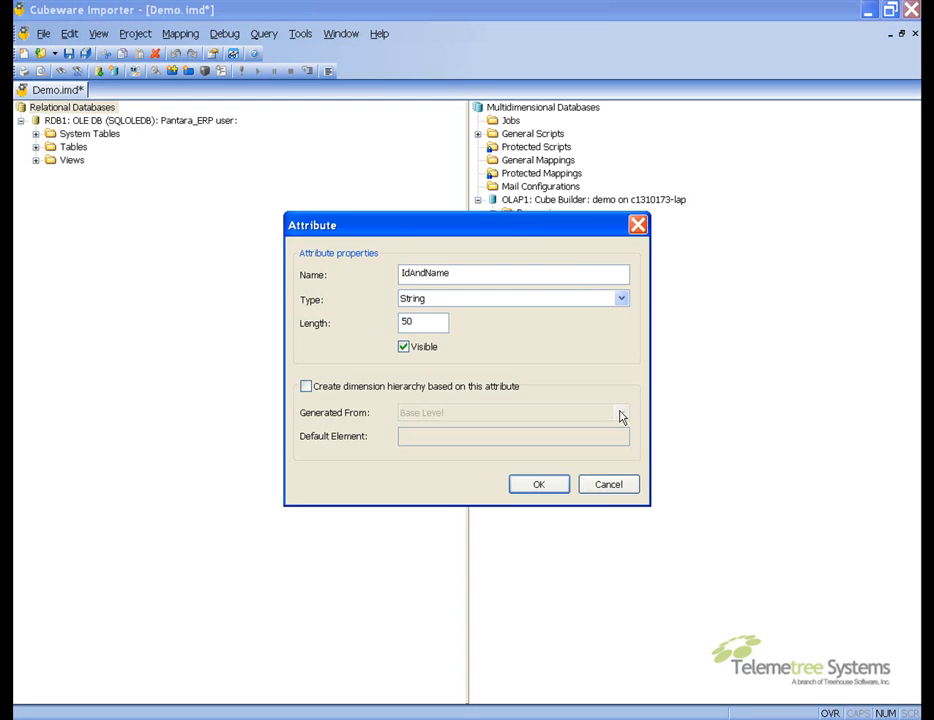
key("Return")
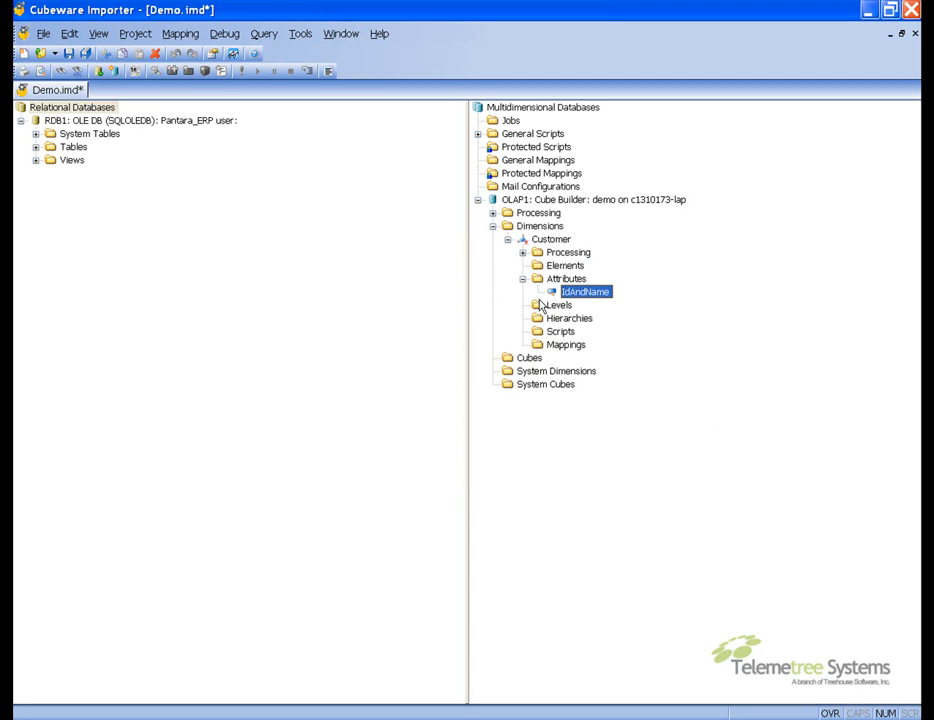
Add a new level named Country to the Customer dimension's Levels folder
left_click(522, 279)
right_click(540, 301)
right_click(553, 291)
left_click(617, 411)
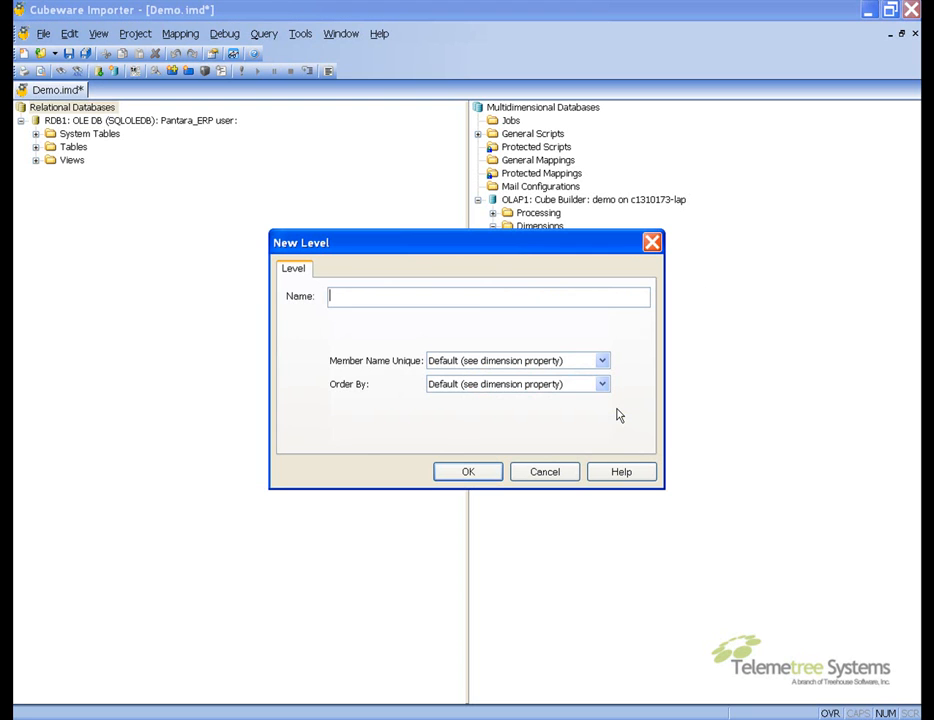
type("Country")
key("Return")
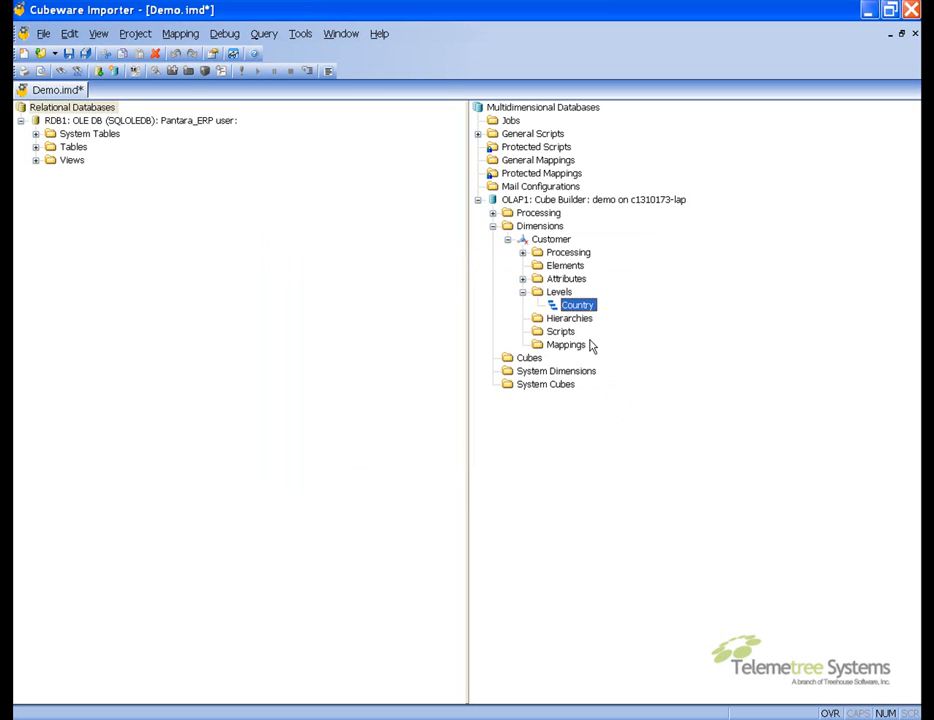
Add a second level named Customer to the dimension's Levels folder
left_click(557, 291)
right_click(557, 291)
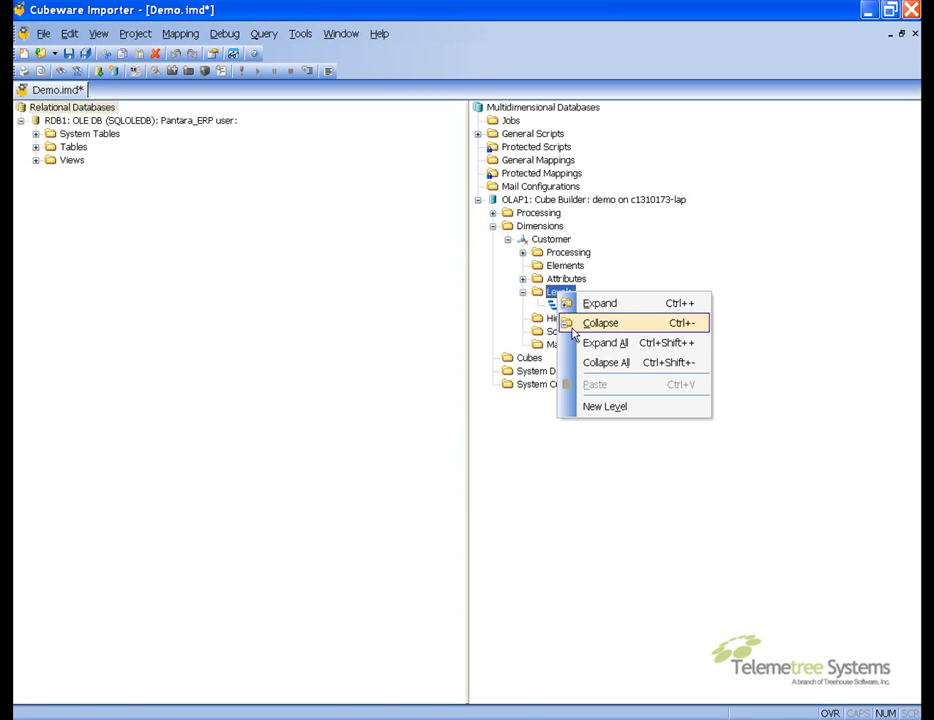
left_click(602, 408)
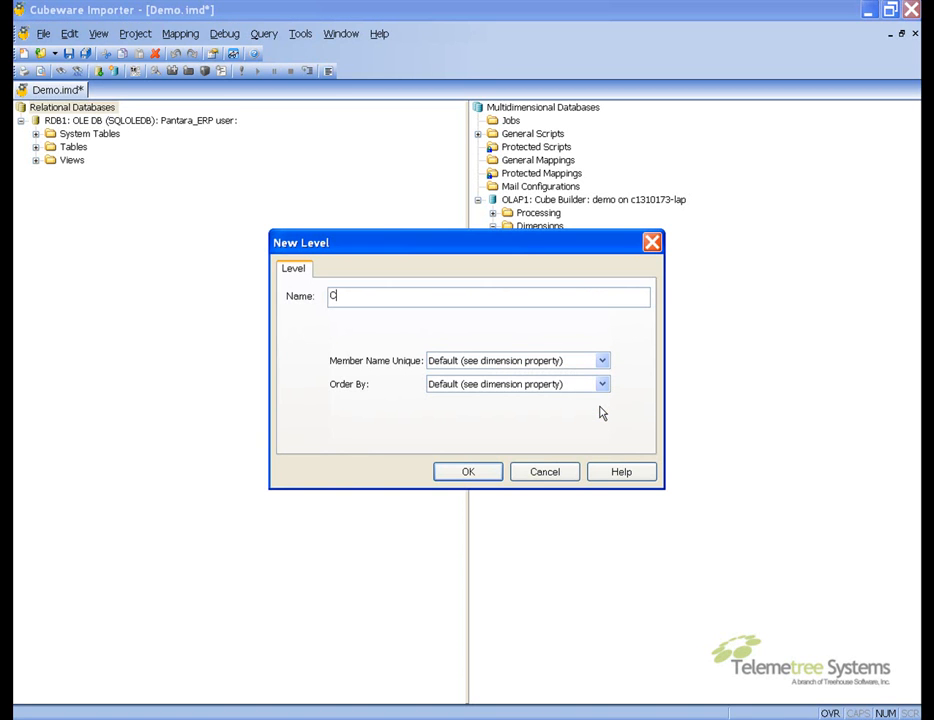
type("Customer")
key("Return")
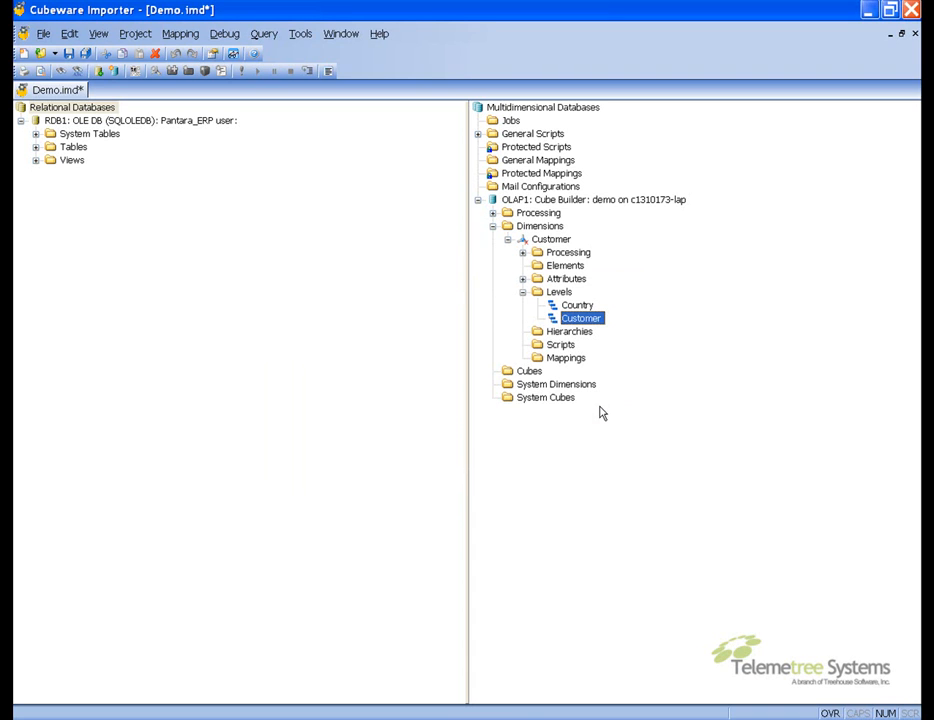
Create a new mapping in the Customer dimension's Mappings folder and name it Customer
left_click(523, 292)
left_click(555, 333)
right_click(555, 333)
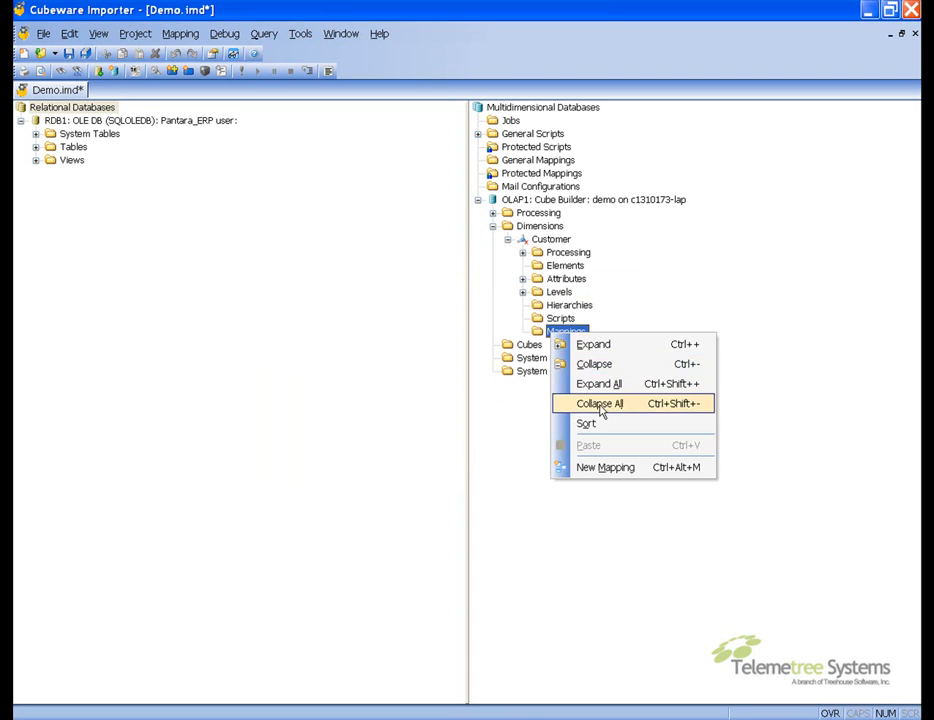
left_click(624, 472)
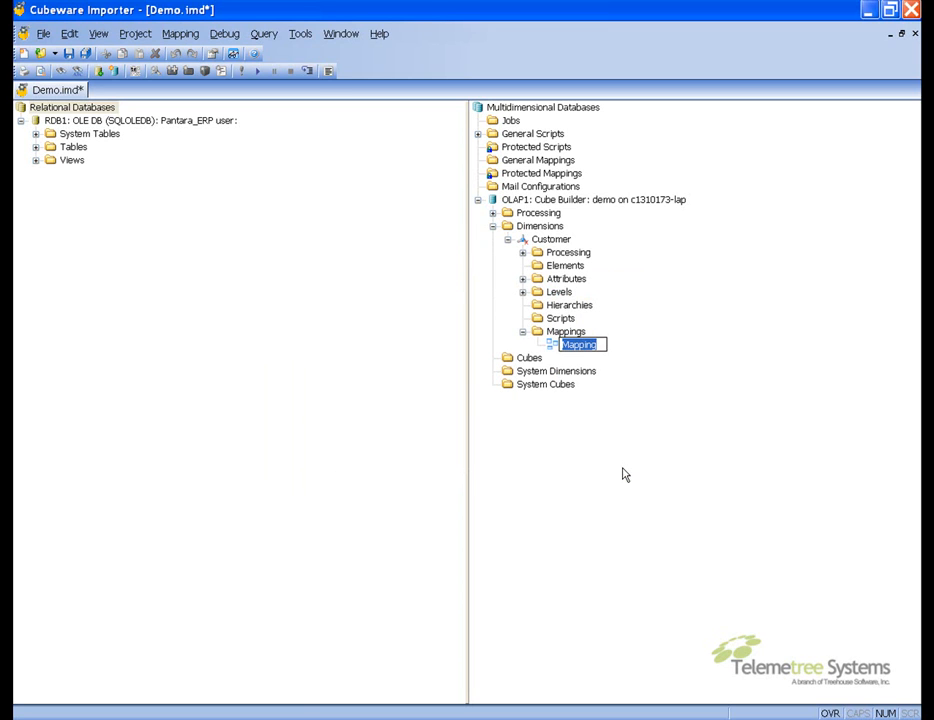
type("Customer")
key("Return")
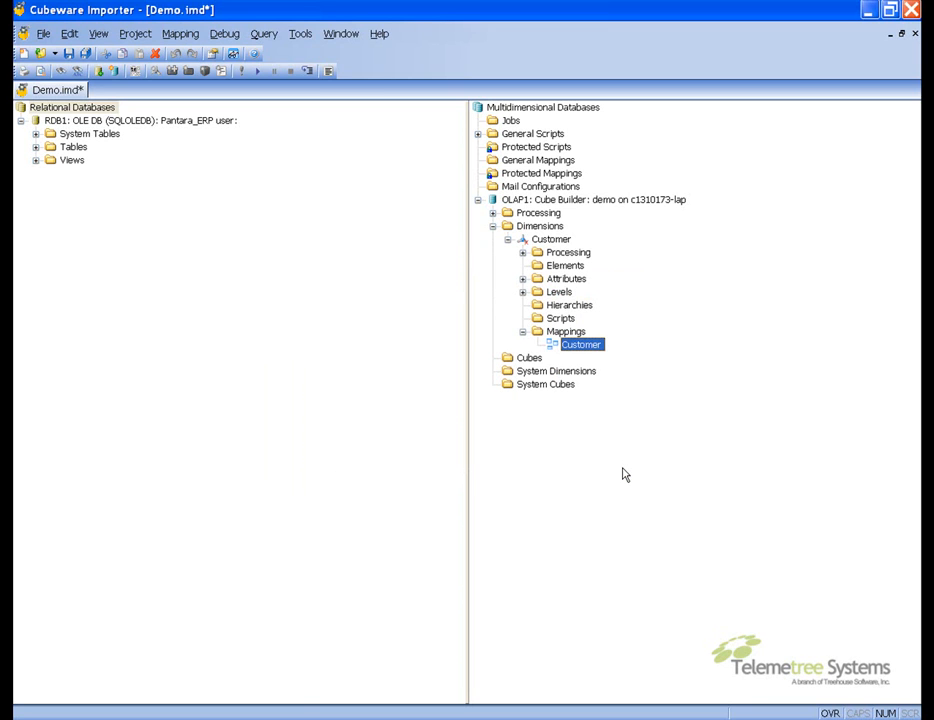
Open the Customer mapping and add a result set named Resultset using the RDB1 connection
double_click(574, 346)
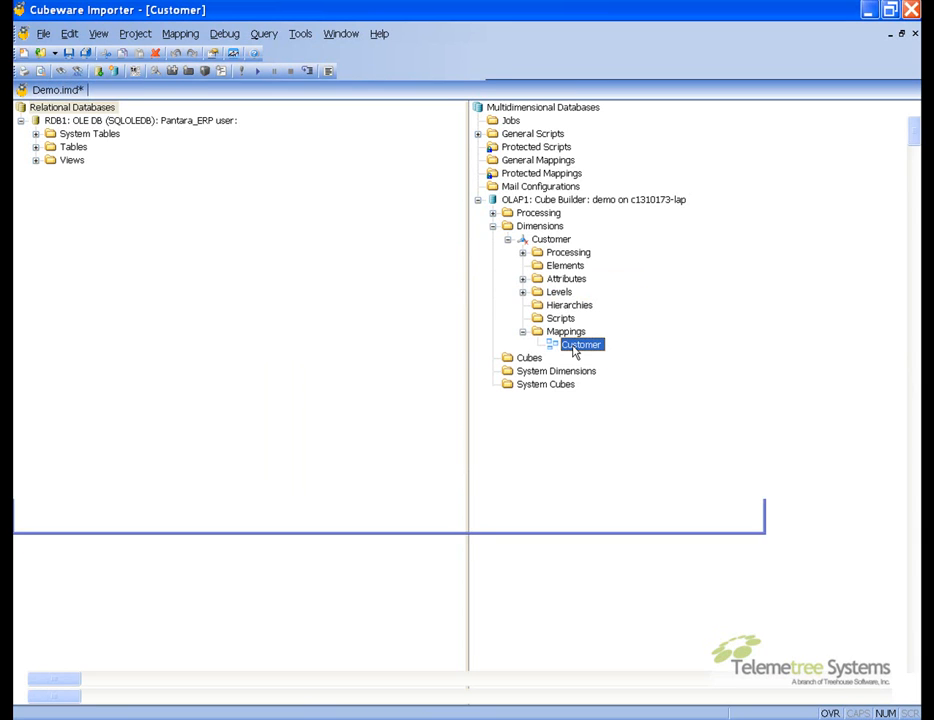
right_click(225, 237)
mouse_move(271, 246)
left_click(423, 248)
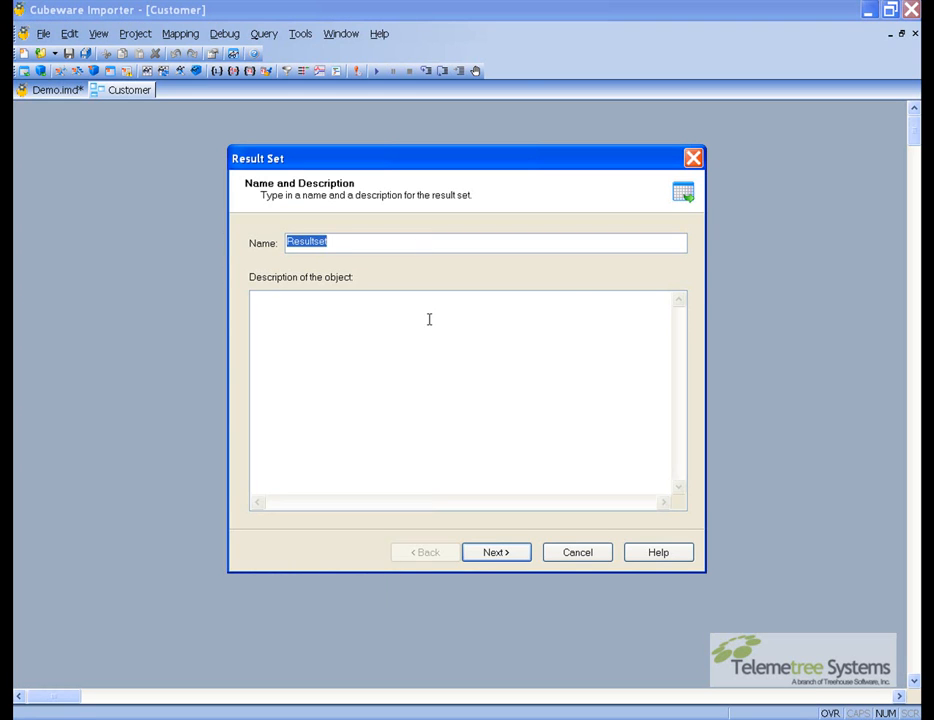
key("Return")
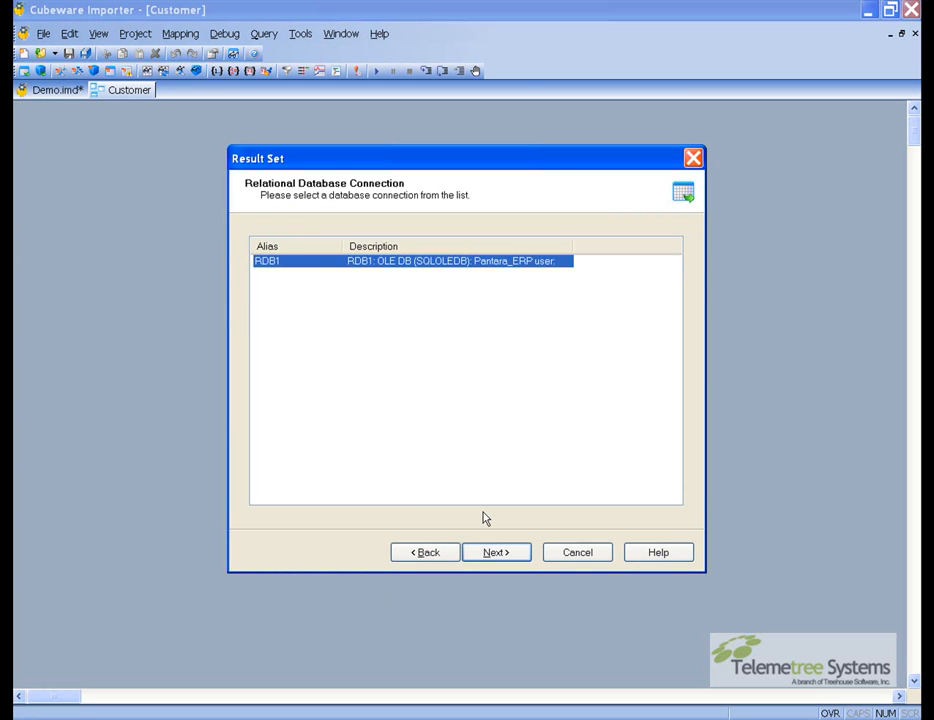
key("Return")
left_click(631, 498)
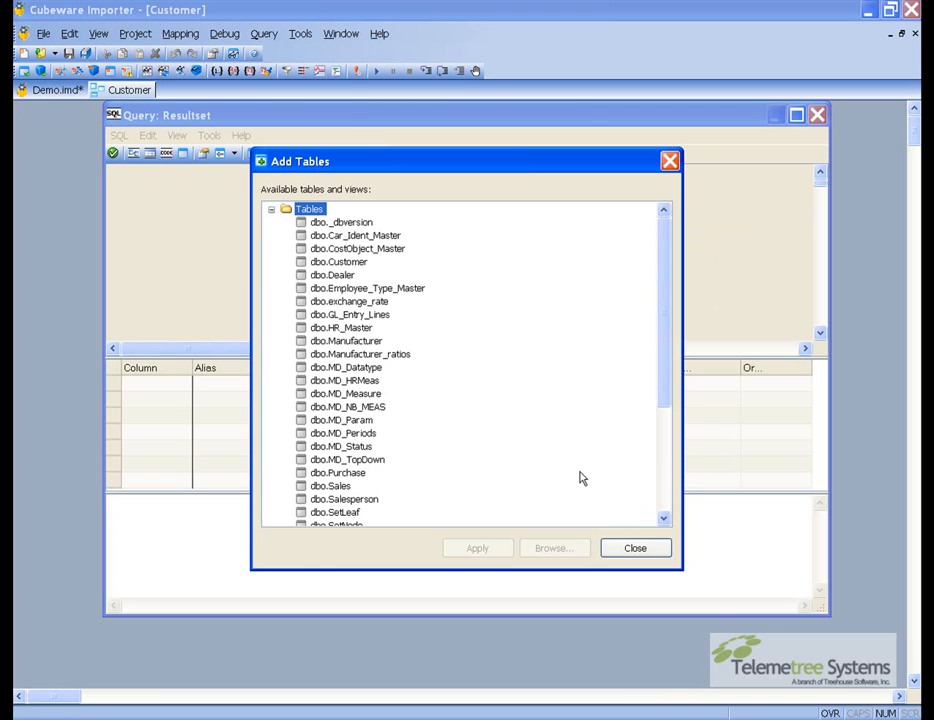
Add the dbo.Customer table to the result set query and close the table list
left_click(347, 263)
double_click(348, 265)
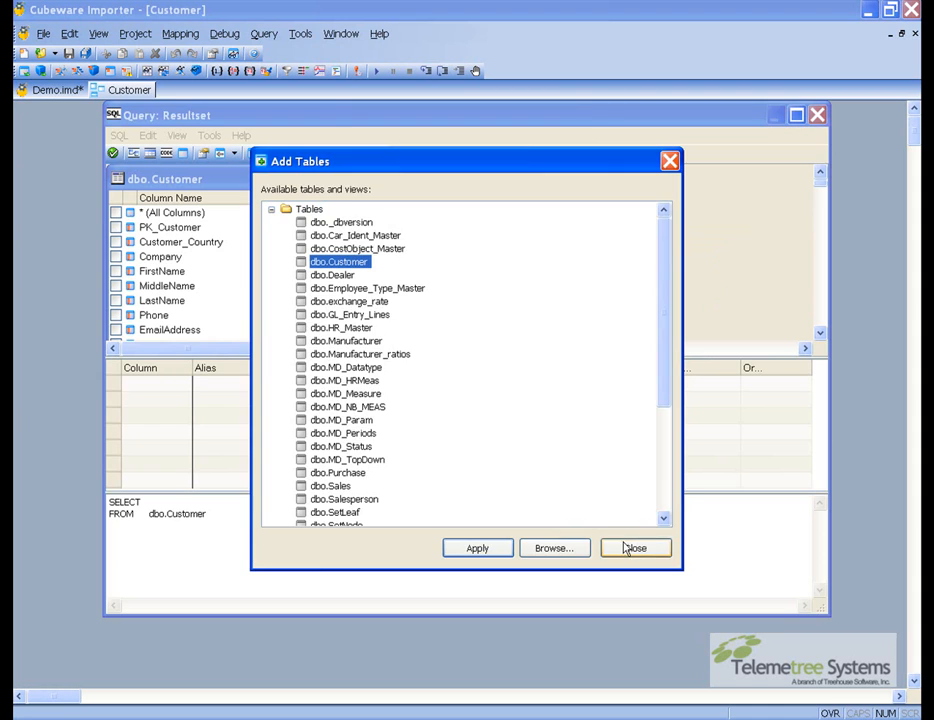
left_click(630, 548)
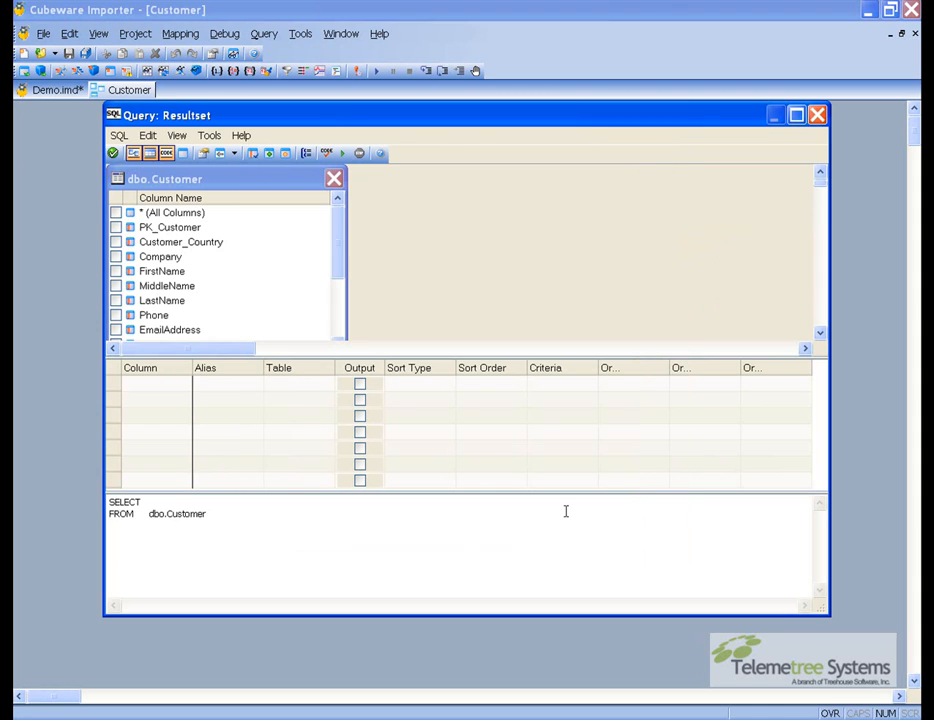
Select the PK_Customer, Customer_Country and Company columns, confirm the query and accept the field list
left_click(116, 227)
left_click(116, 242)
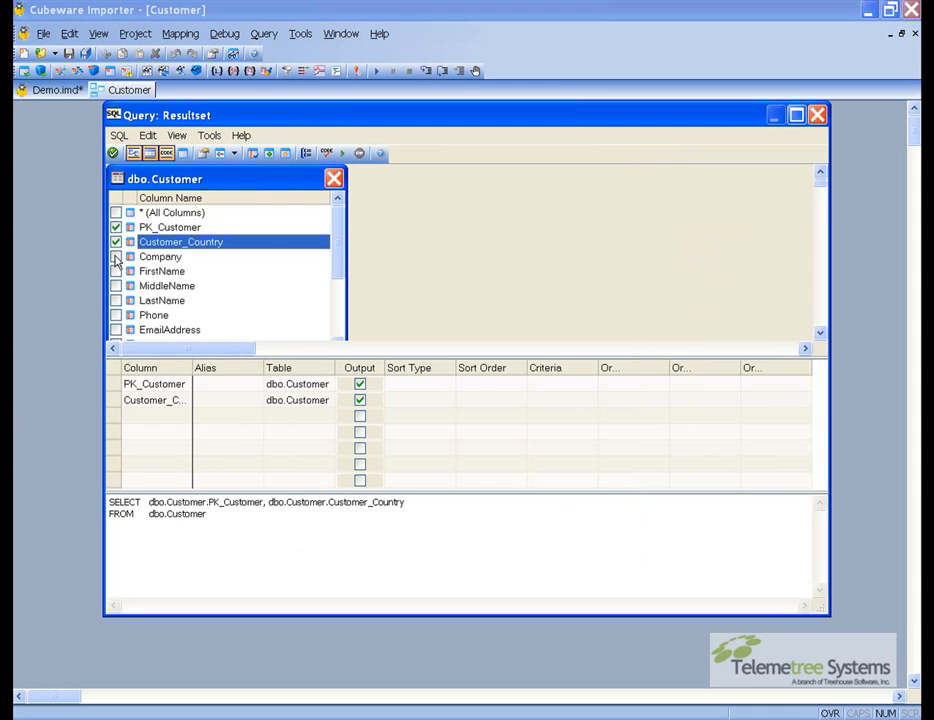
left_click(116, 257)
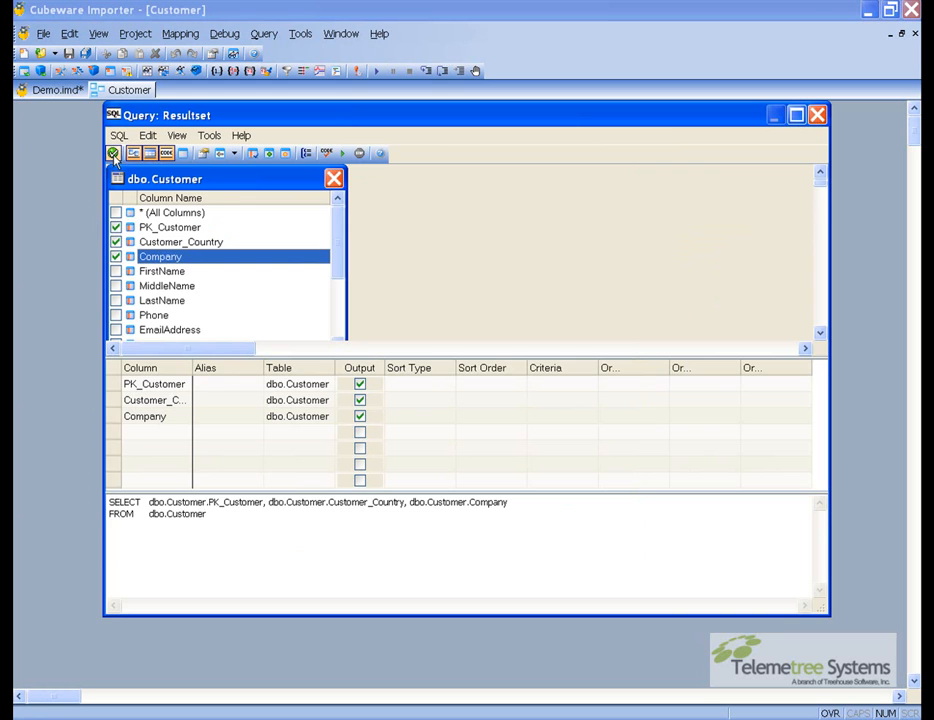
left_click(113, 154)
key("Return")
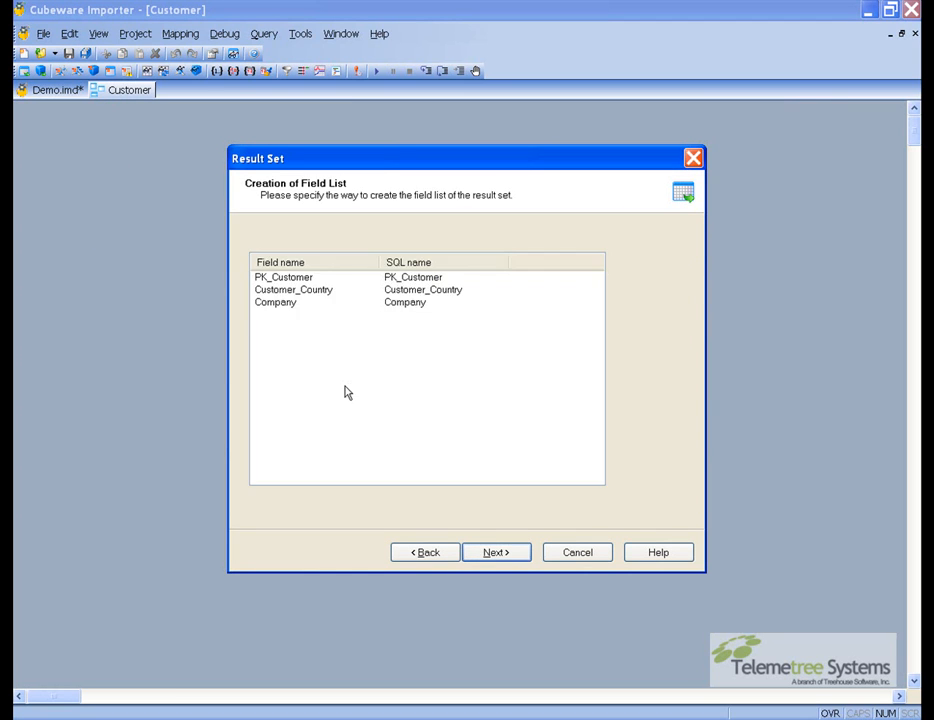
key("Return")
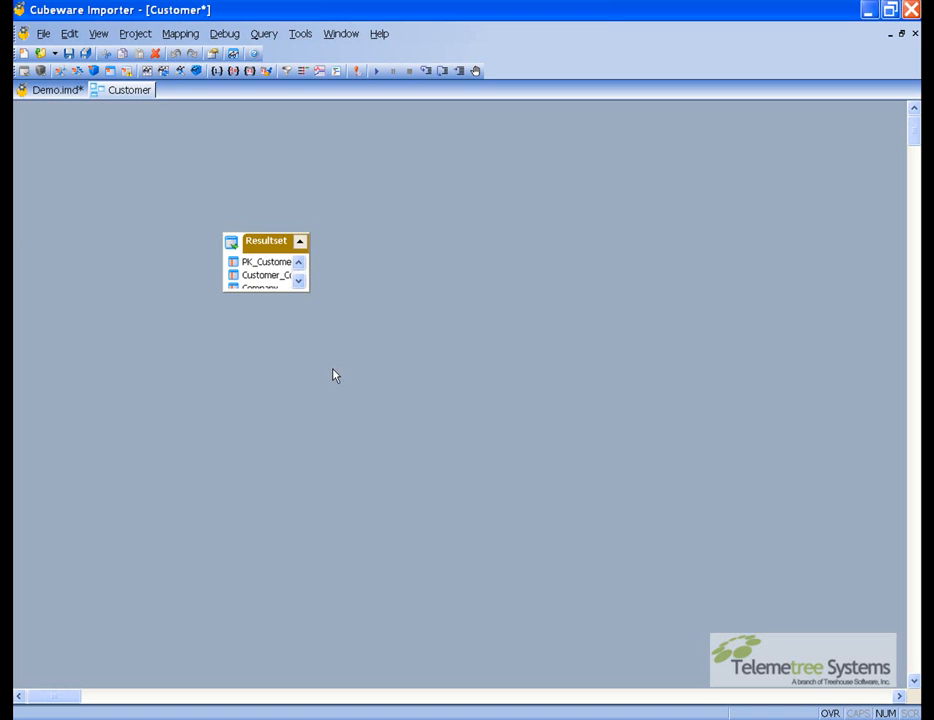
Enlarge the result set box and add a Dimension Full Hierarchy destination object named Customer
left_click_drag(275, 291, 346, 286)
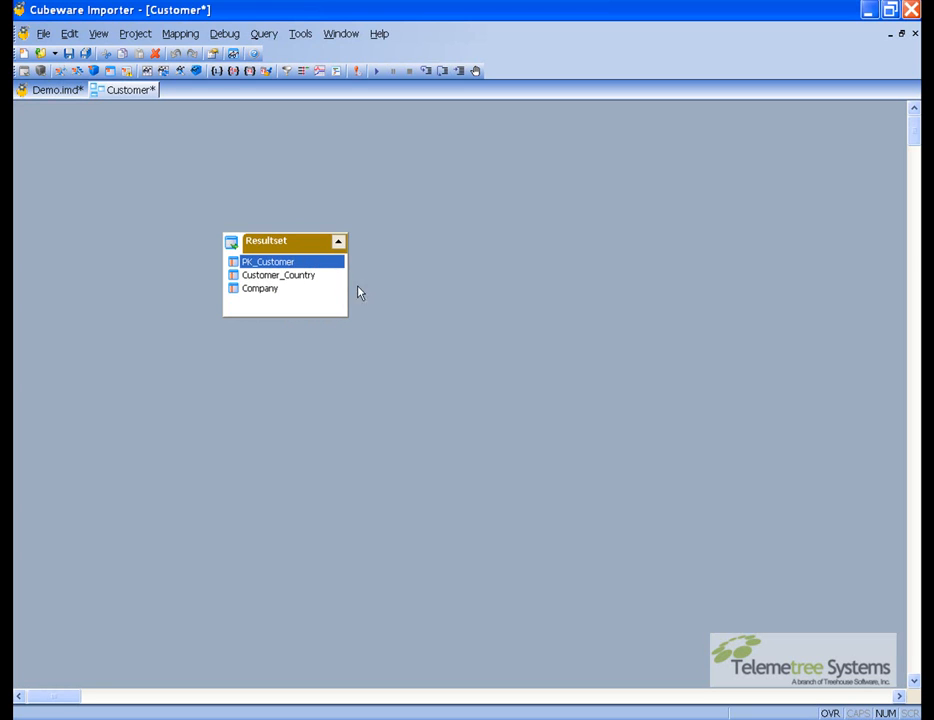
right_click(481, 251)
mouse_move(538, 262)
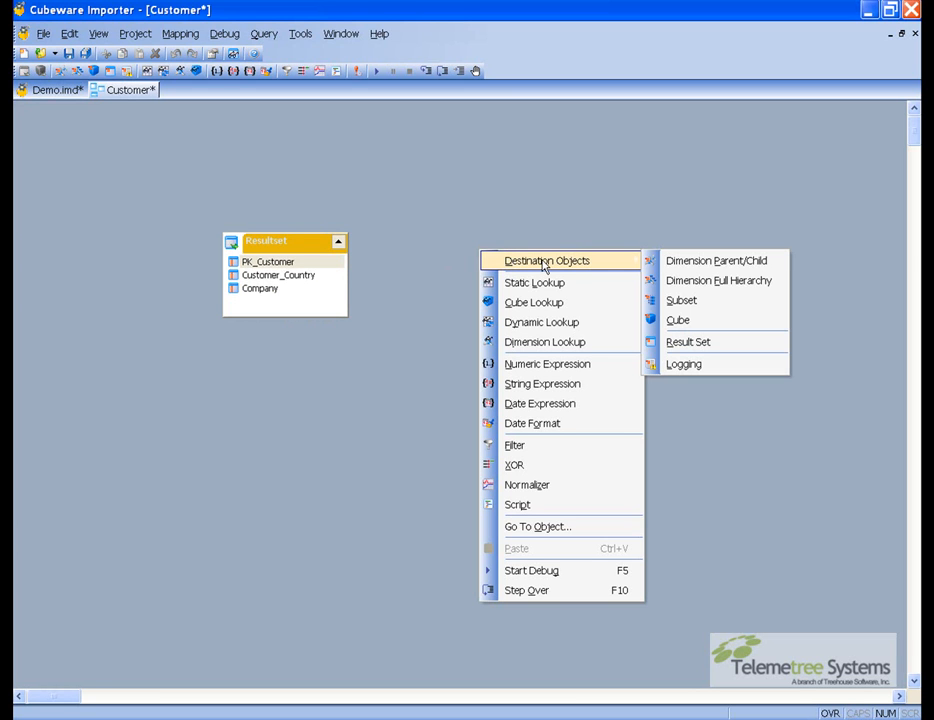
left_click(709, 283)
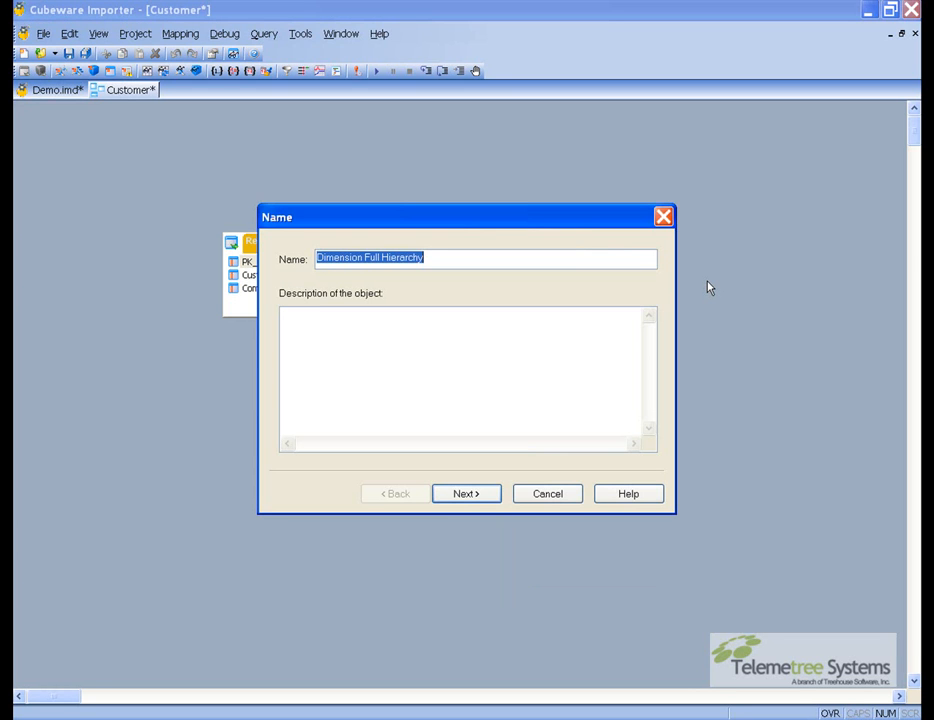
type("Customer")
key("Return")
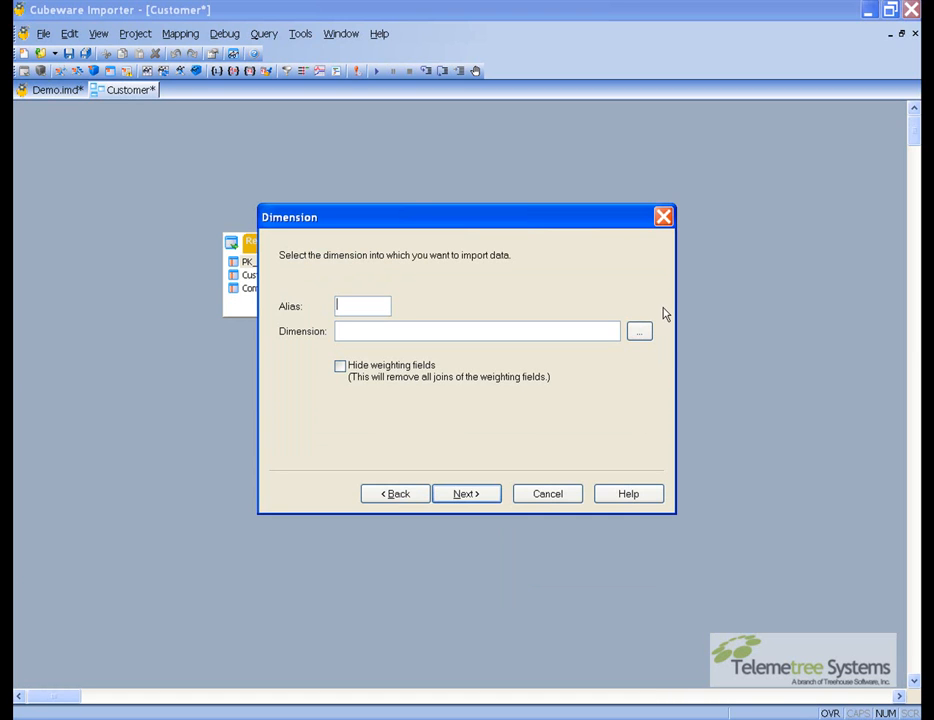
Target the OLAP1 Customer dimension, accept its levels and attributes, finish, and widen the destination box
left_click(639, 331)
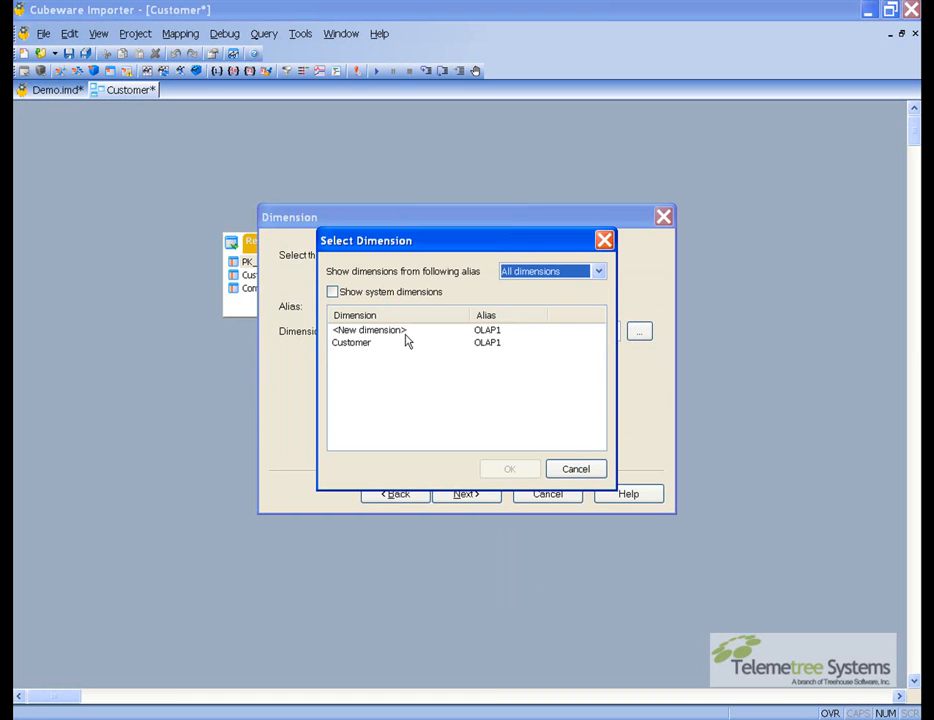
double_click(372, 342)
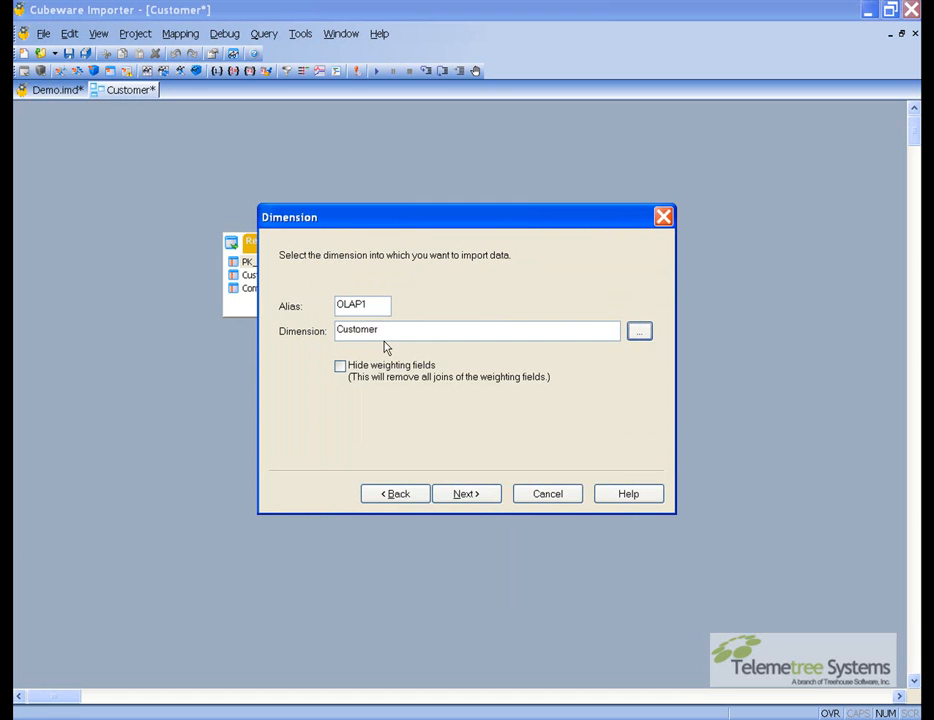
left_click(465, 494)
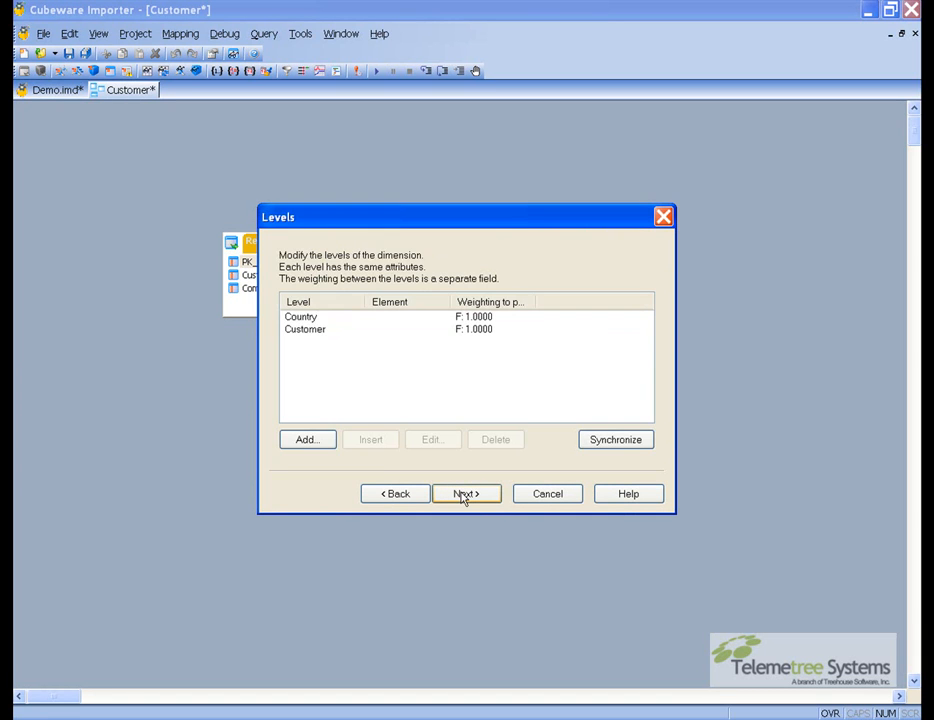
left_click(463, 494)
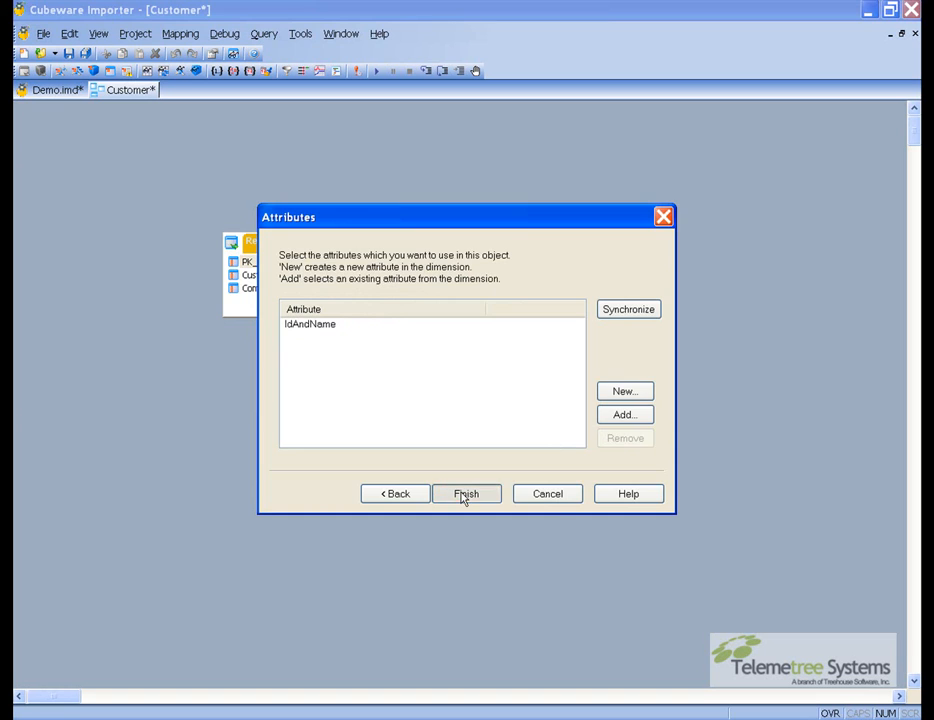
left_click(464, 495)
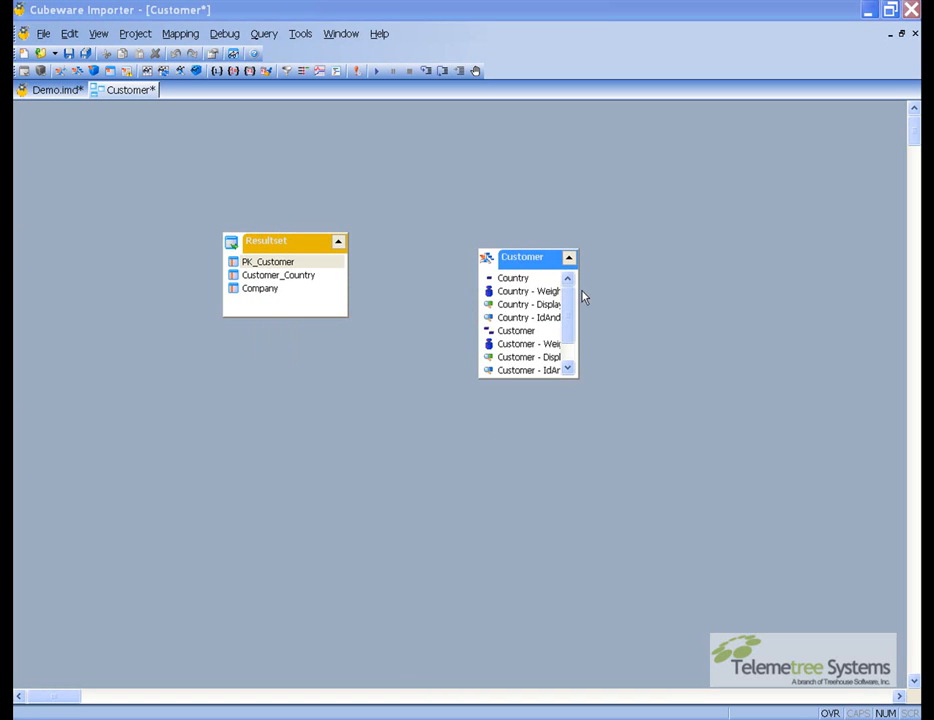
left_click_drag(578, 290, 662, 296)
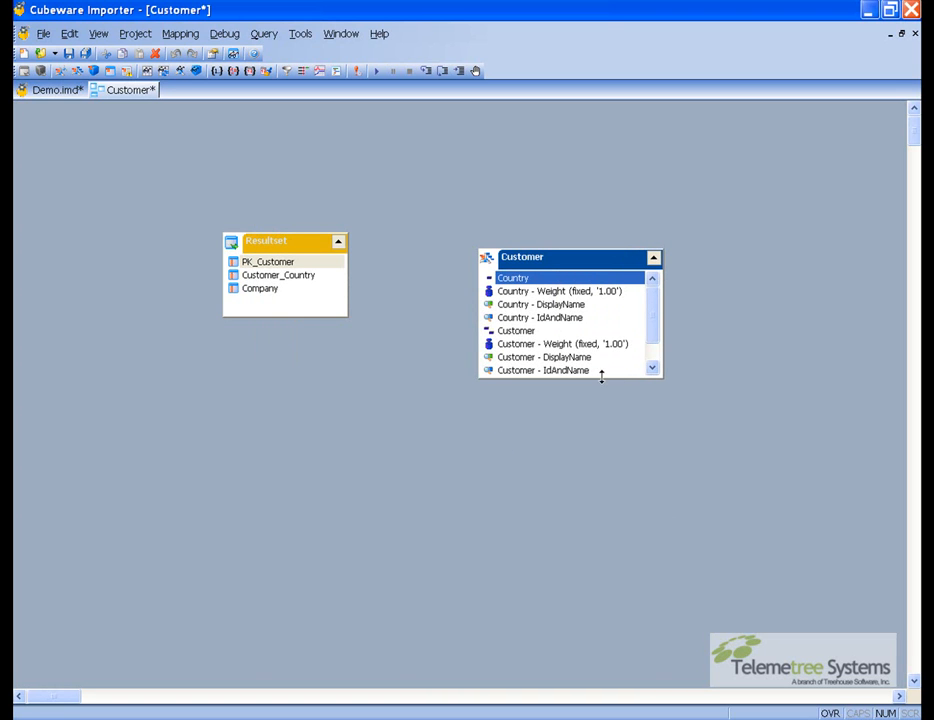
Enlarge the Customer destination box and map Customer_Country to Country, PK_Customer to Customer, and Company to Customer - DisplayName
left_click_drag(601, 377, 602, 404)
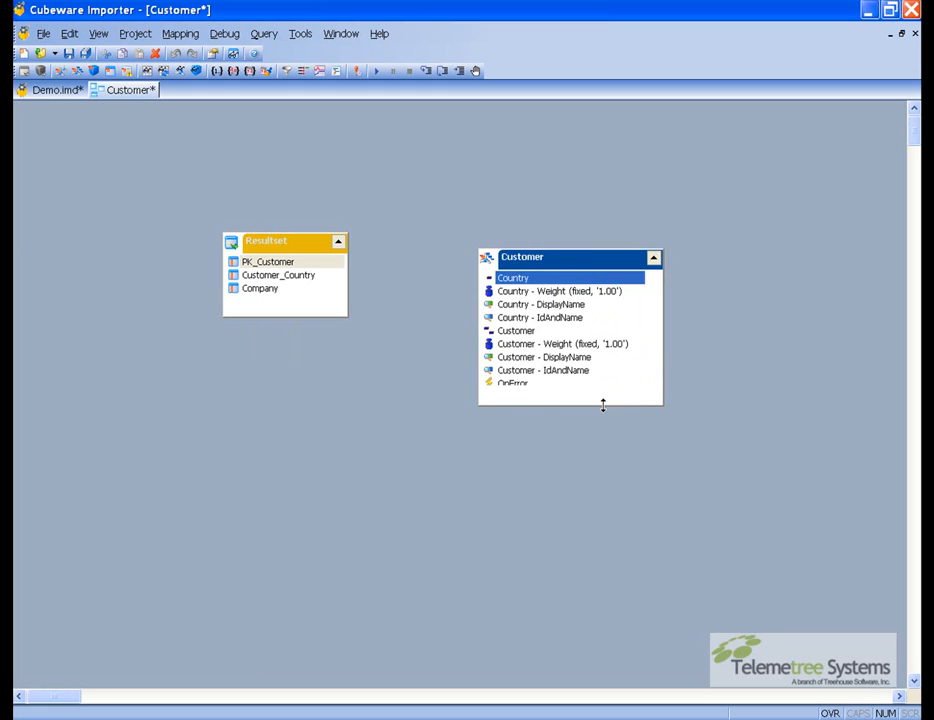
left_click(299, 280)
left_click_drag(493, 279, 502, 278)
left_click_drag(335, 260, 505, 334)
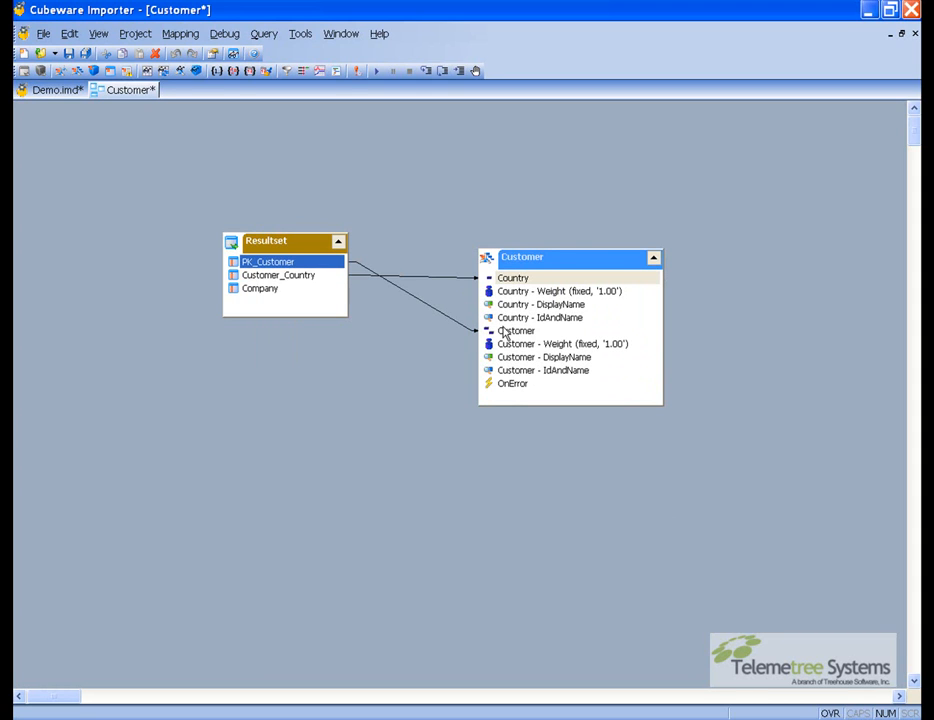
left_click_drag(294, 290, 508, 360)
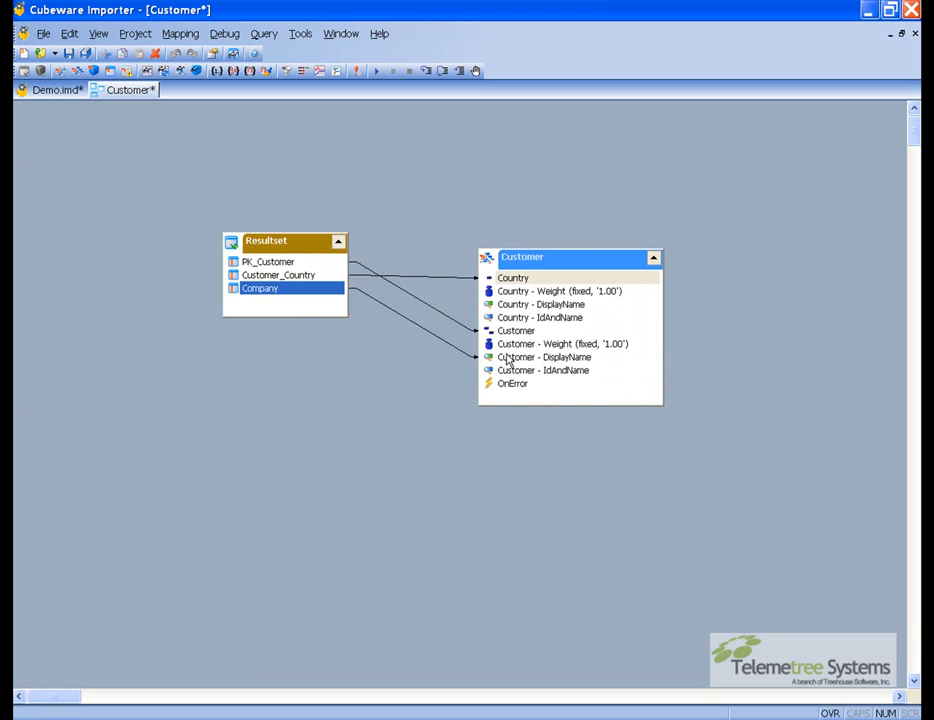
Add a String Expression object, feed PK_Customer and Company into it, and link its Result to Customer - IdAndName
left_click(389, 370)
right_click(389, 370)
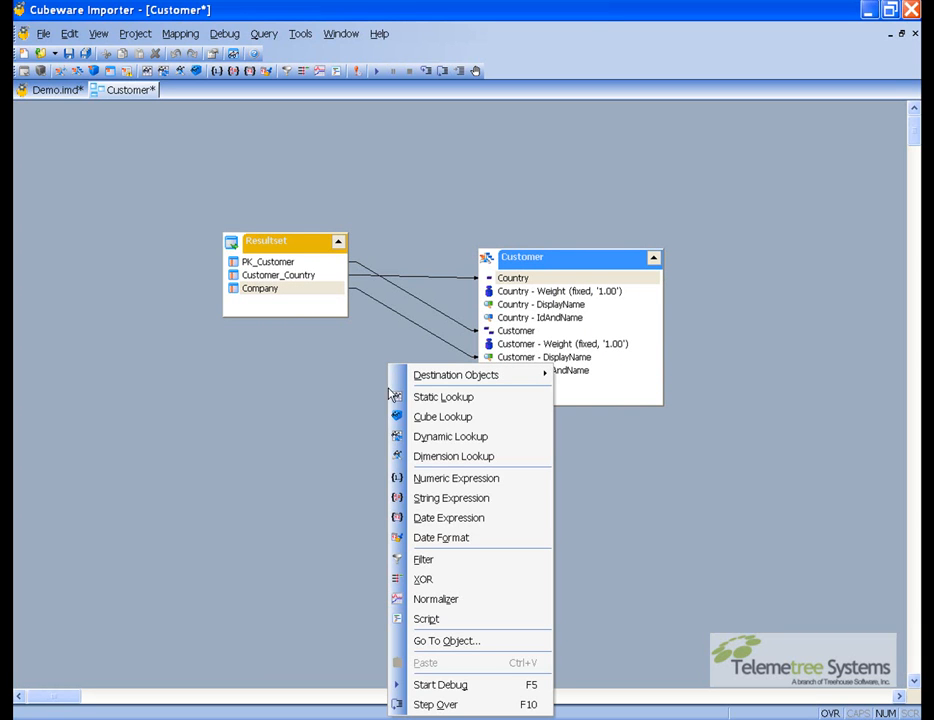
left_click(434, 498)
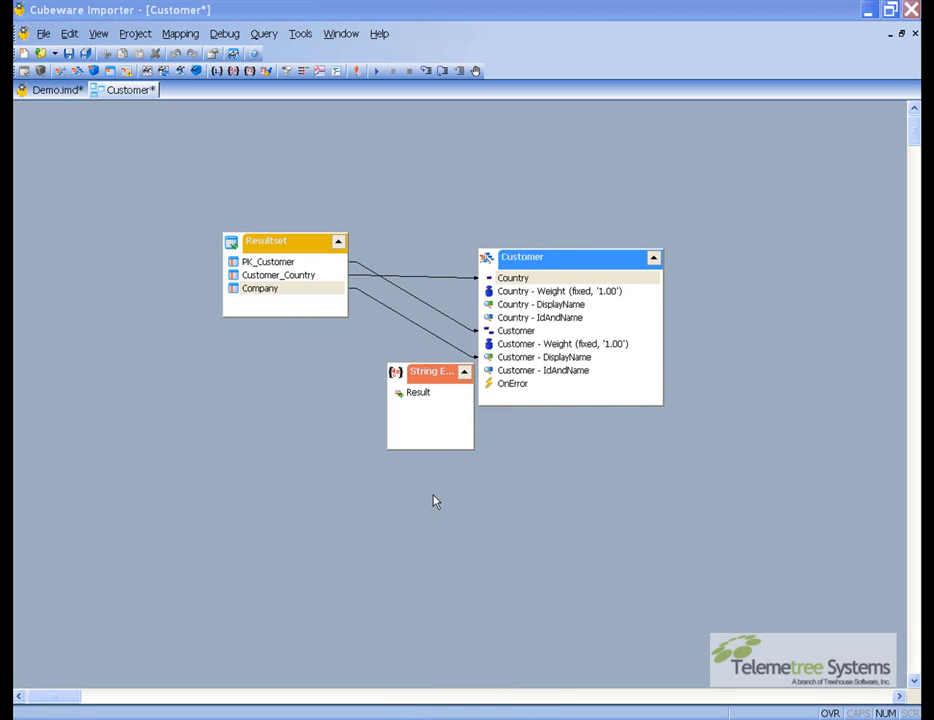
left_click_drag(290, 263, 423, 404)
left_click_drag(277, 290, 492, 369)
left_click(428, 393)
left_click_drag(435, 379, 420, 378)
Set the string expression's formula to PK_Customer + " " + Company and confirm it
double_click(420, 374)
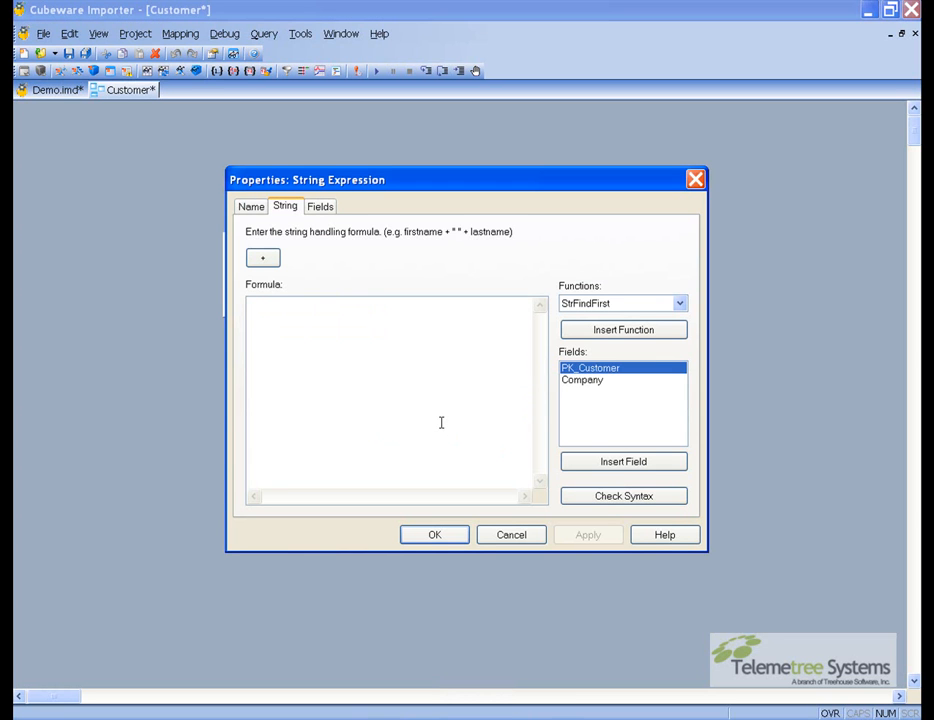
double_click(589, 372)
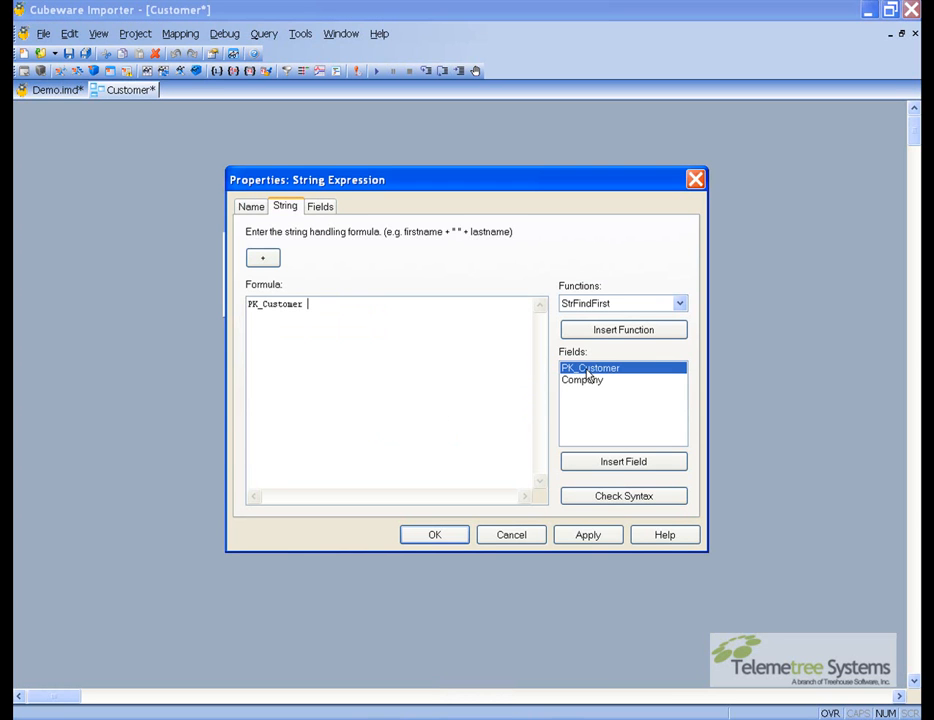
type("+ \" \" +")
double_click(585, 381)
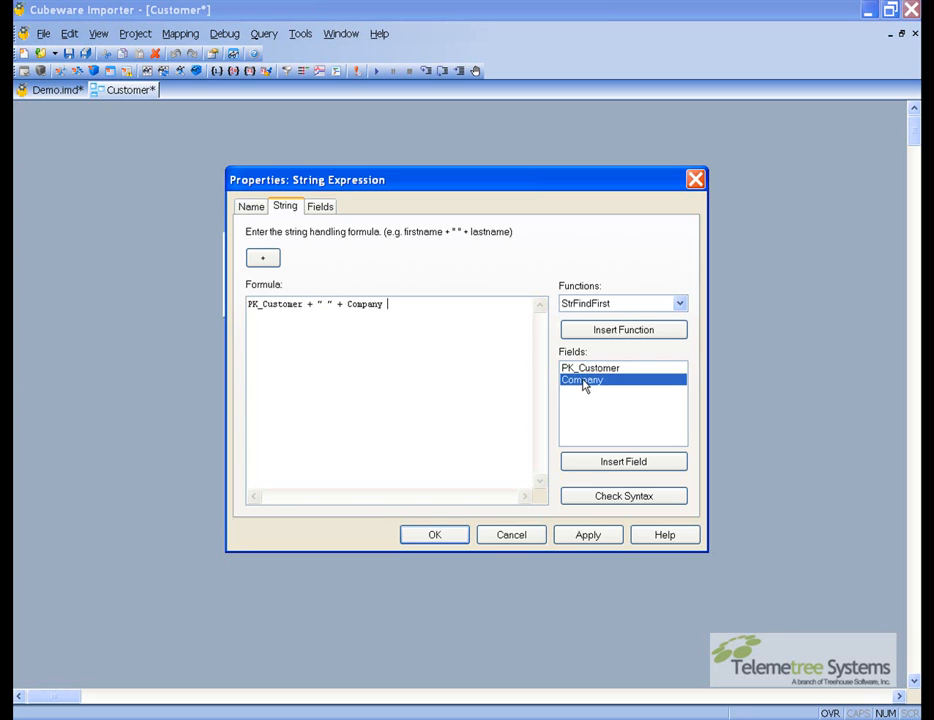
left_click(450, 540)
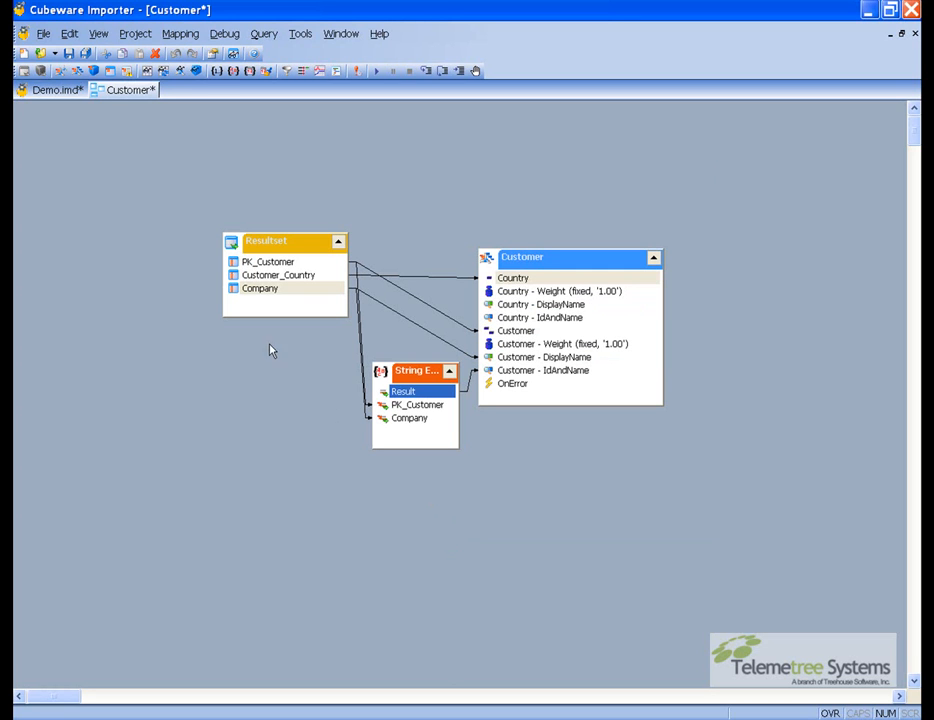
Save the project and close the Customer mapping window
left_click(85, 53)
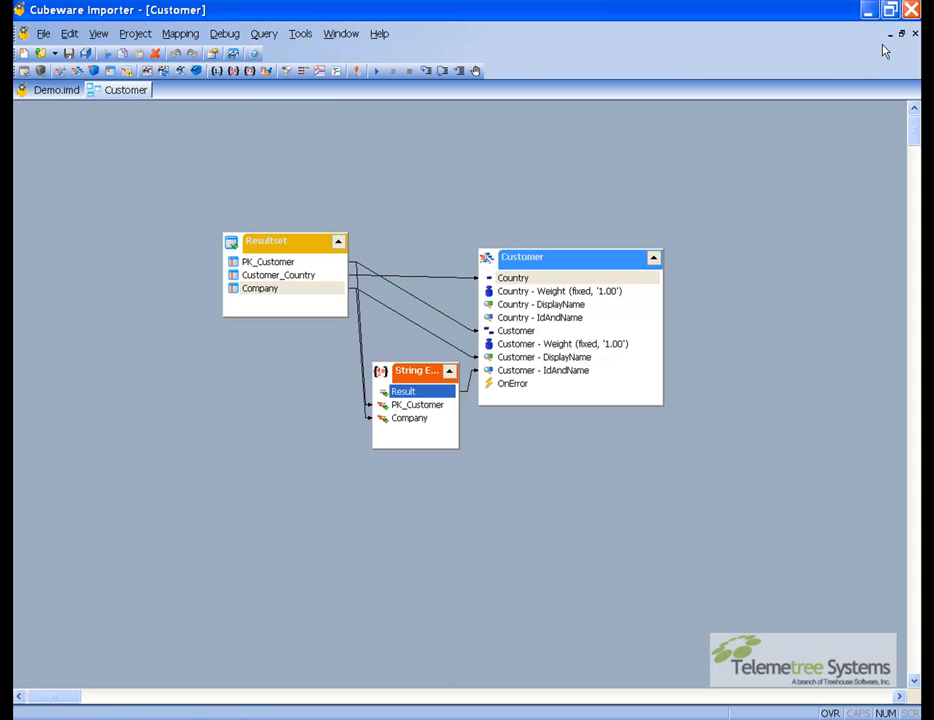
left_click(914, 33)
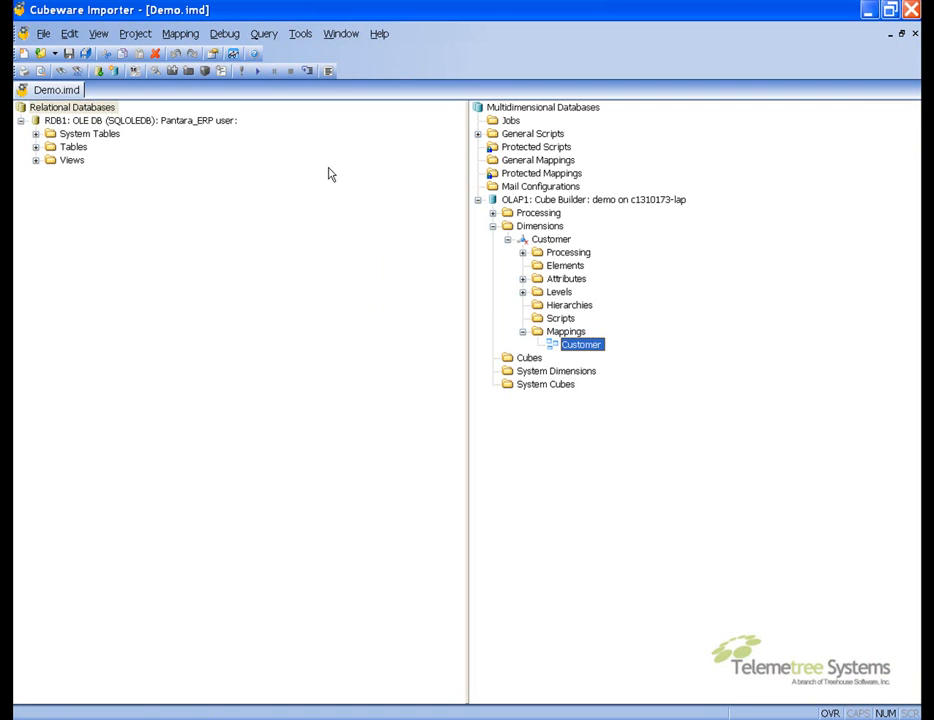
Create a new dimension in OLAP1 named Dealer with type Parent/Child and accept the default hierarchy settings
right_click(523, 228)
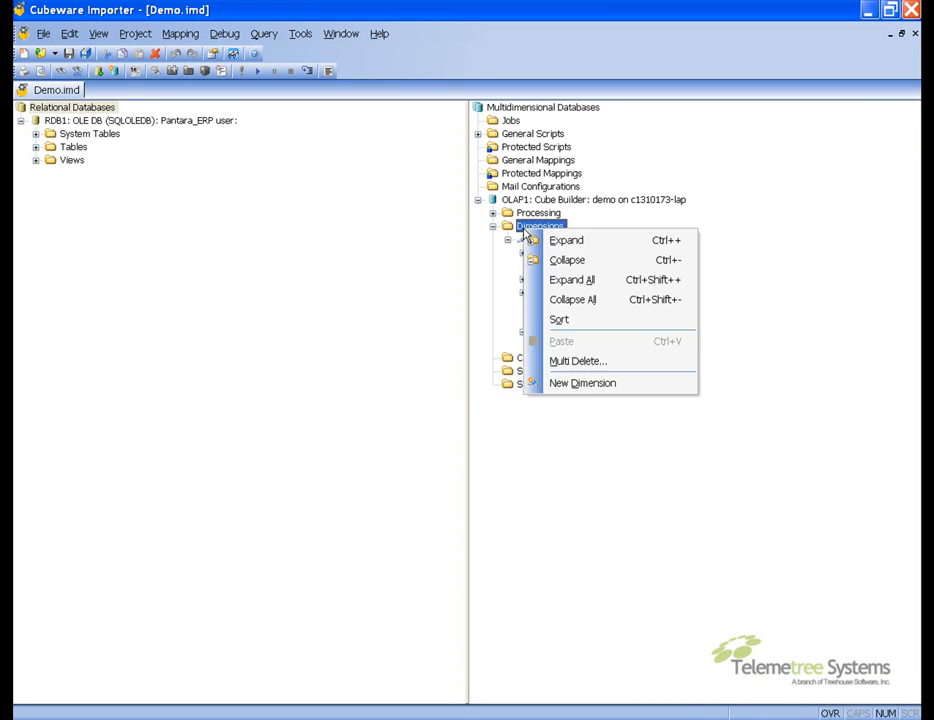
left_click(607, 388)
type("Dealer")
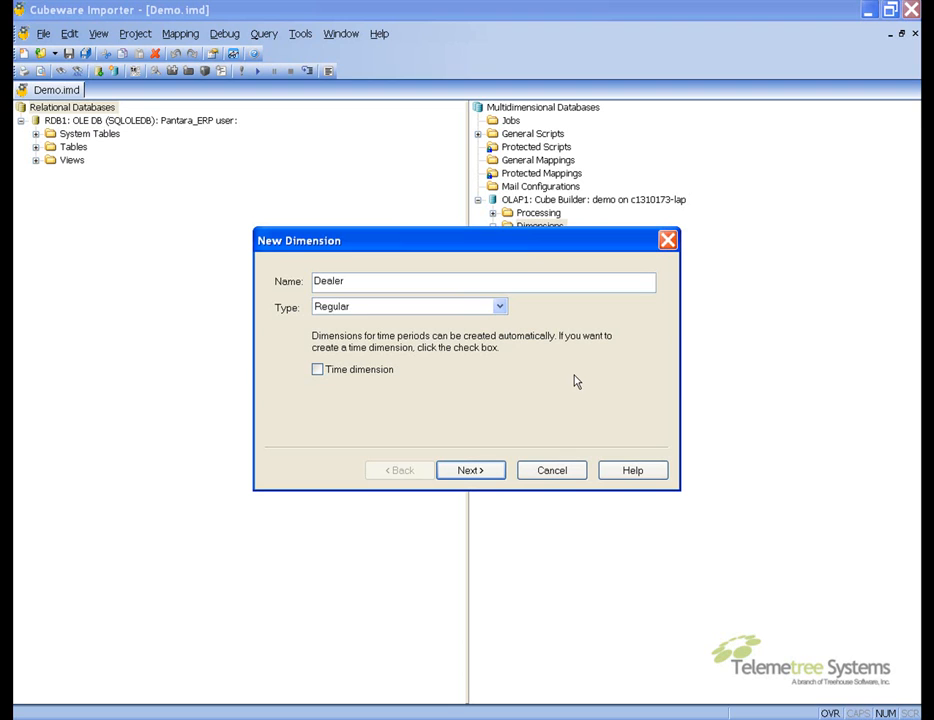
left_click(500, 306)
left_click(482, 335)
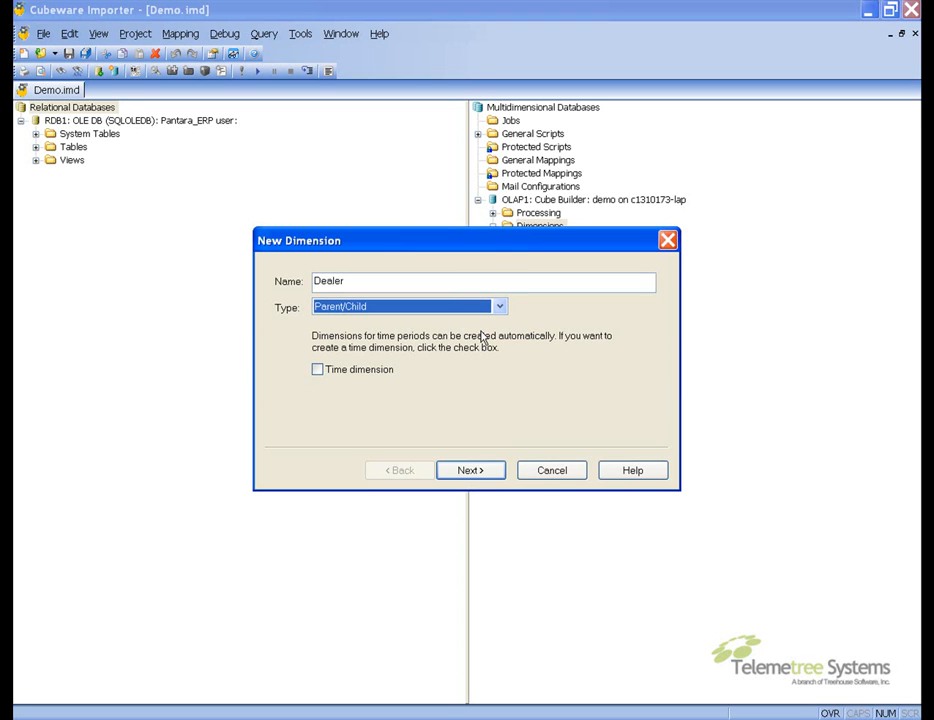
key("Return")
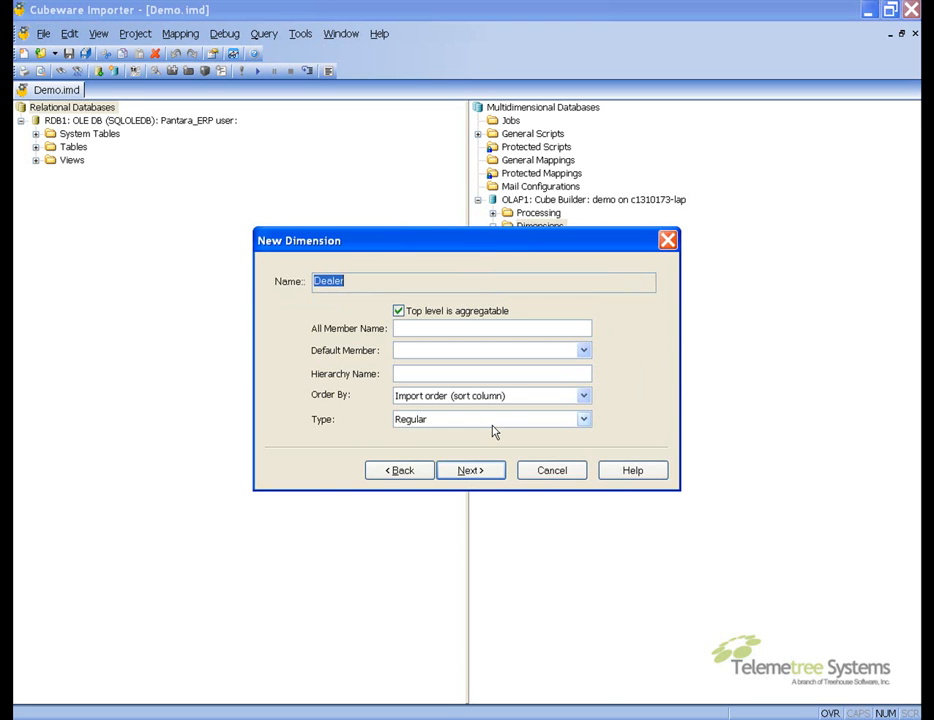
key("Return")
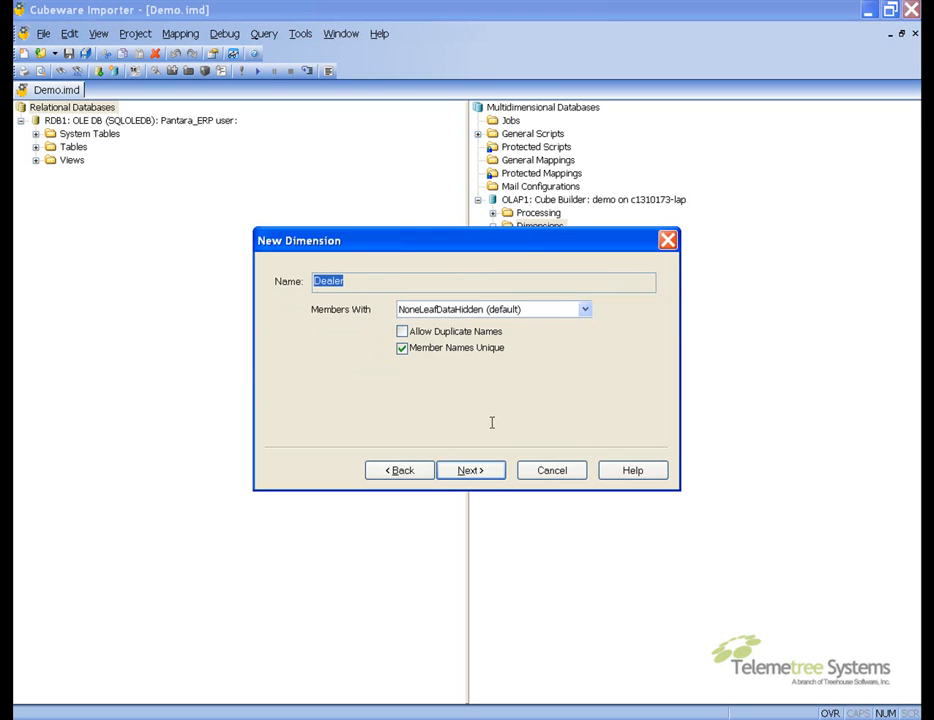
Enable deleting all dimension elements before each import and finish the new dimension wizard
left_click(455, 472)
left_click(455, 472)
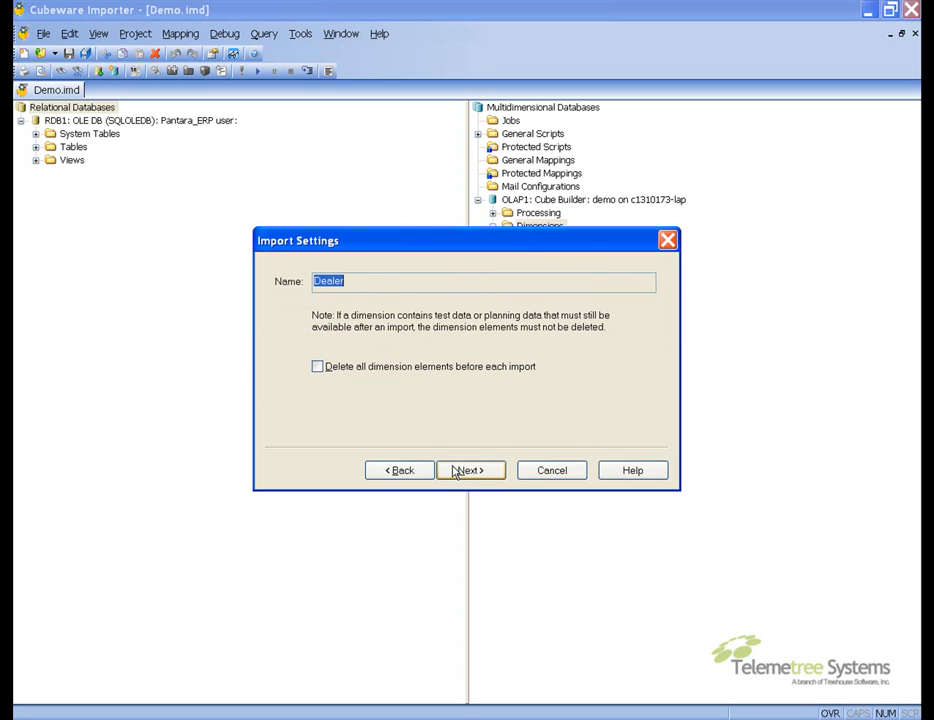
left_click(316, 368)
key("Return")
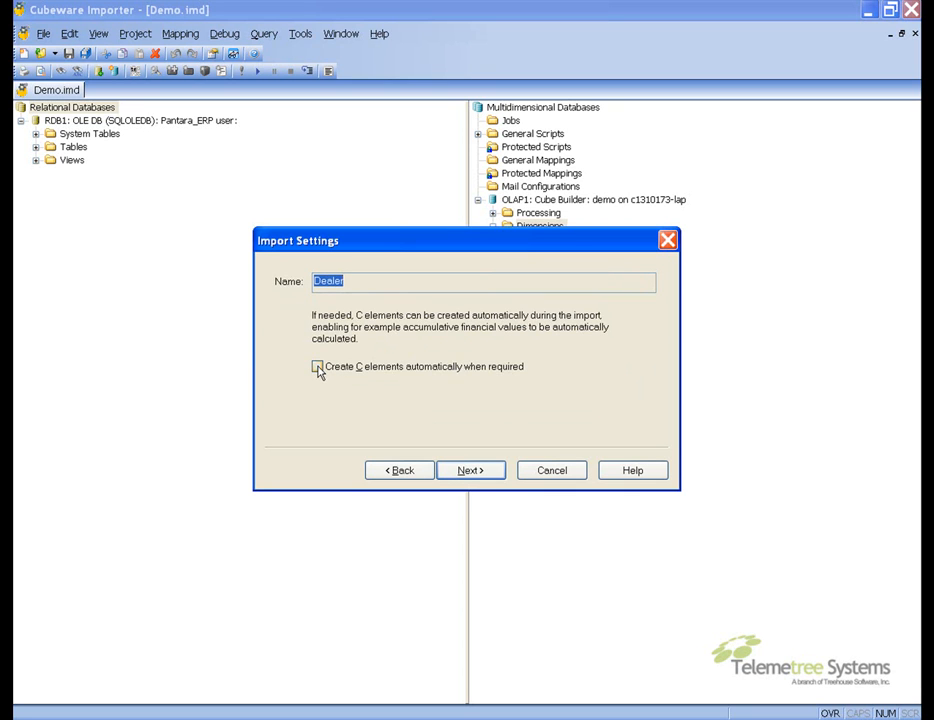
key("Return")
key("Return")
key("Return")
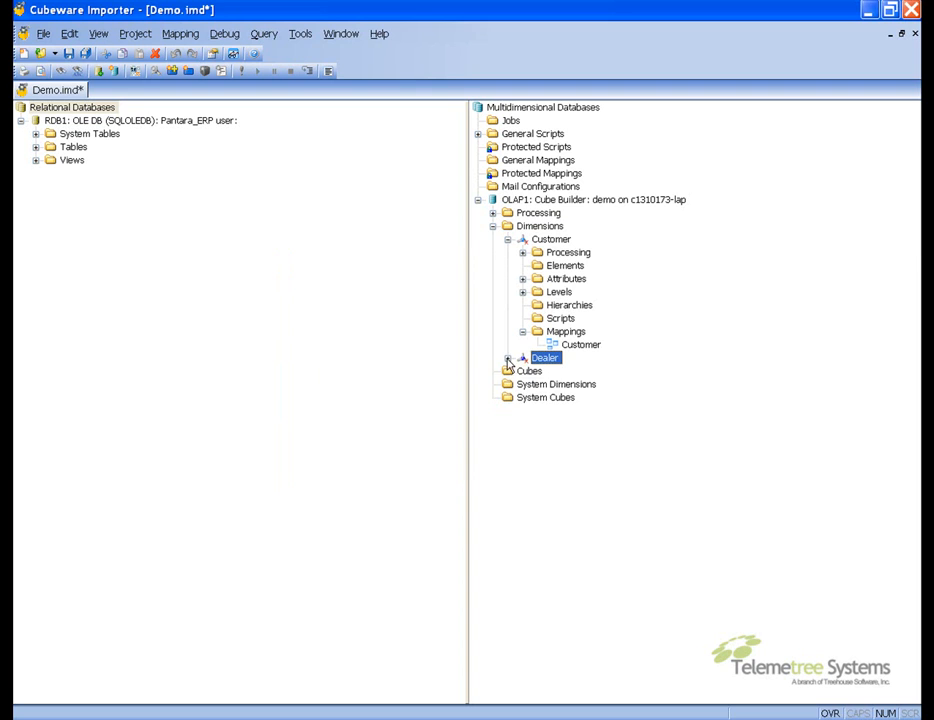
Add a new mapping under the Dealer dimension's Mappings folder and name it Dealer
left_click(507, 358)
right_click(561, 452)
left_click(616, 592)
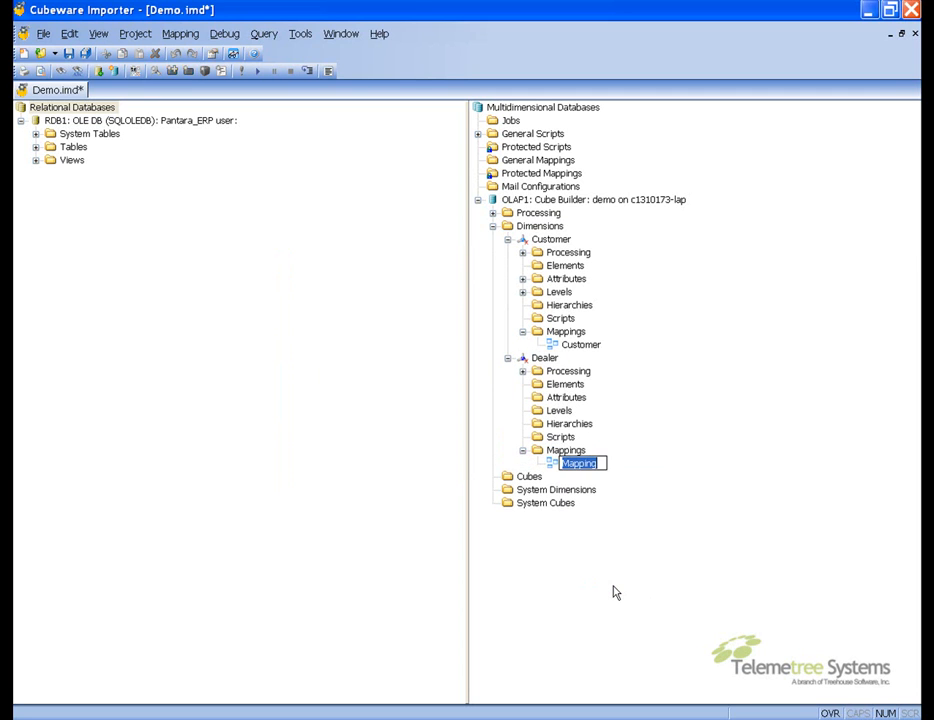
type("Dealer")
key("Return")
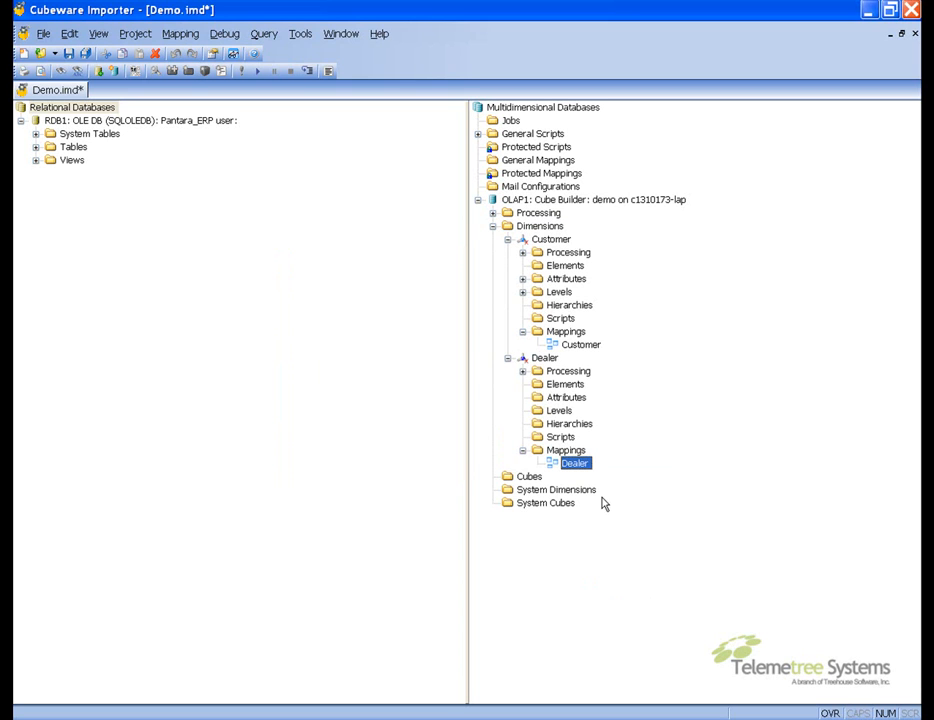
Open the Dealer mapping, add a Resultset source object on RDB1, and add the dbo.SetNode table to its query
double_click(576, 464)
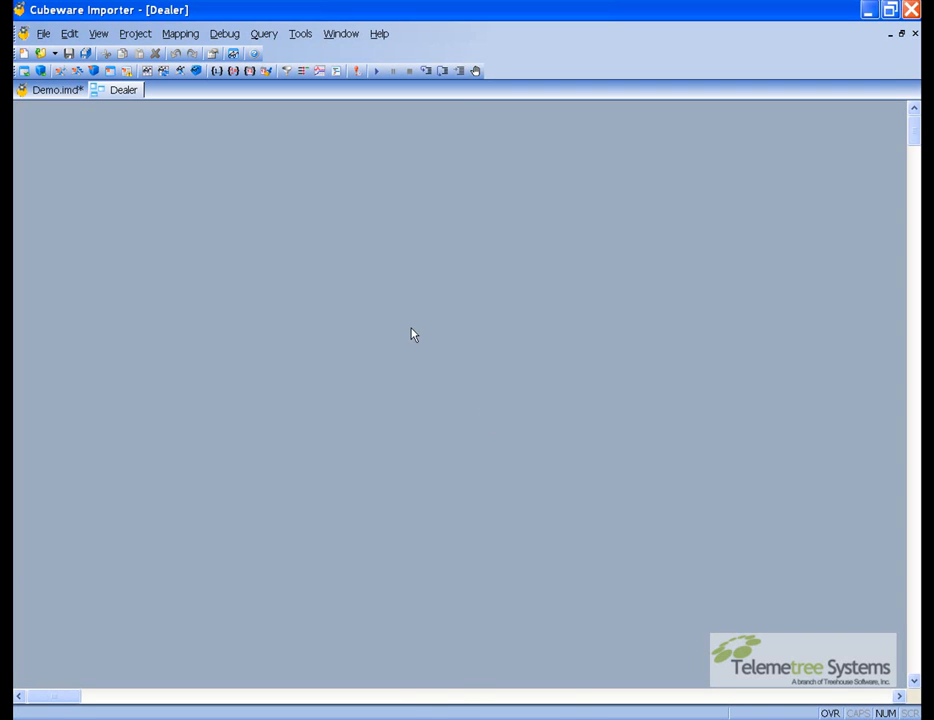
right_click(412, 331)
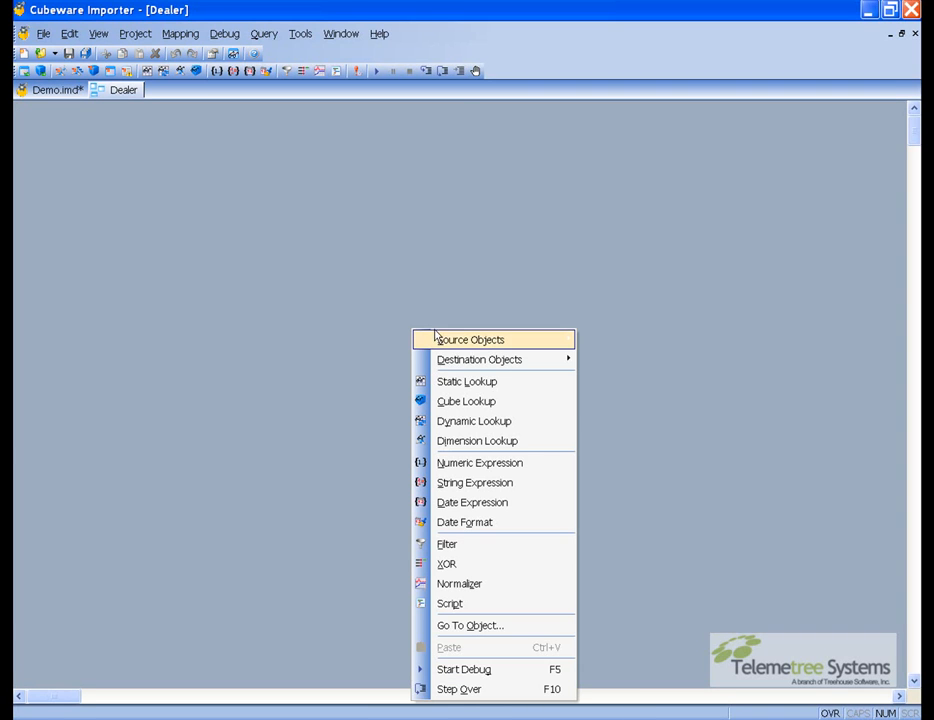
mouse_move(454, 346)
left_click(610, 341)
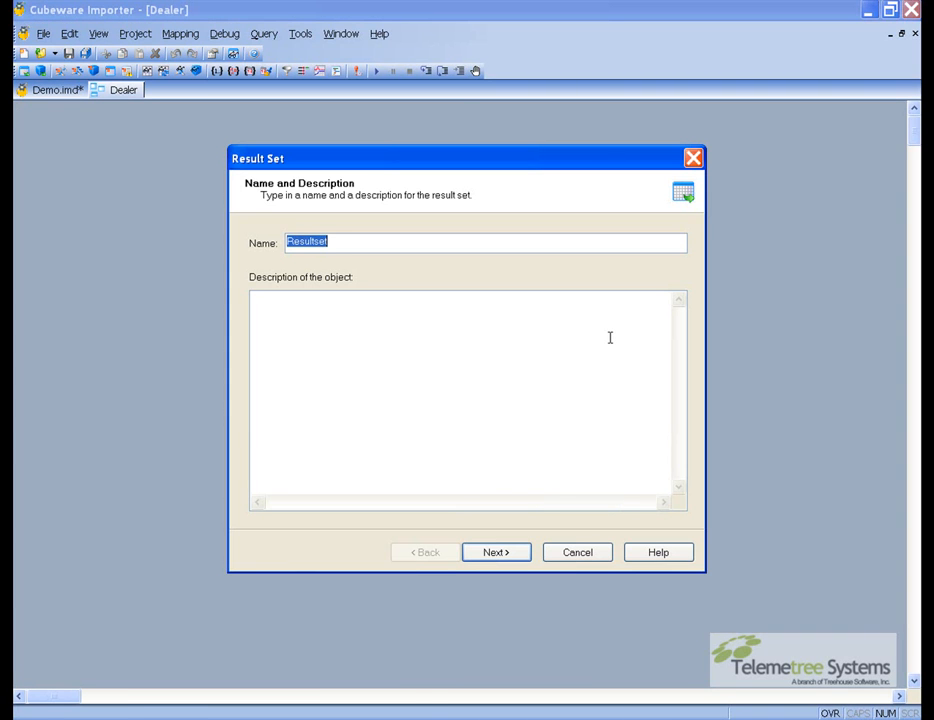
key("Return")
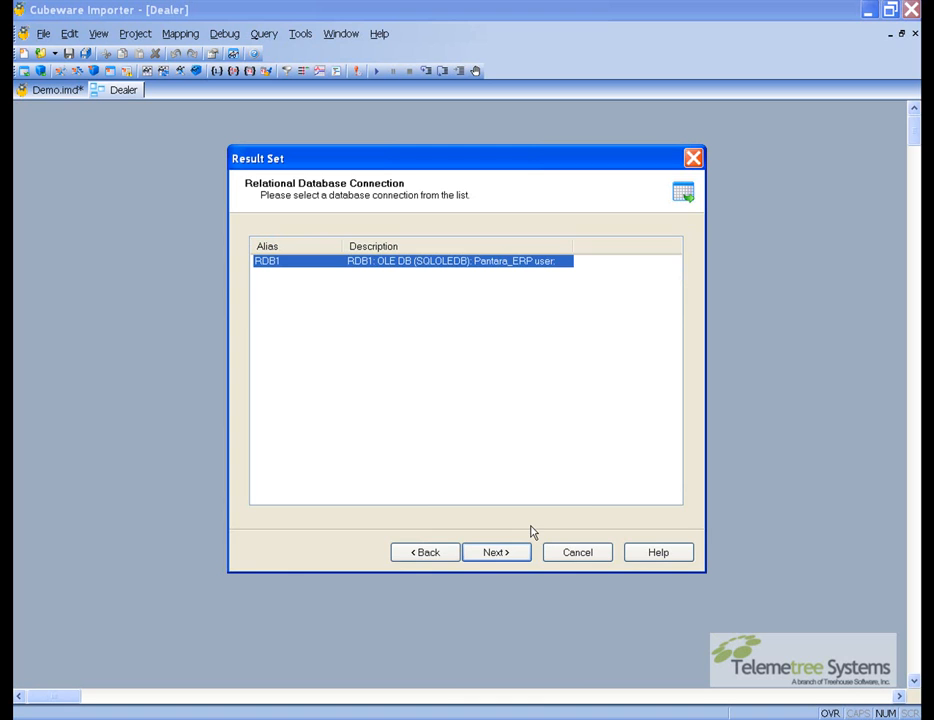
key("Return")
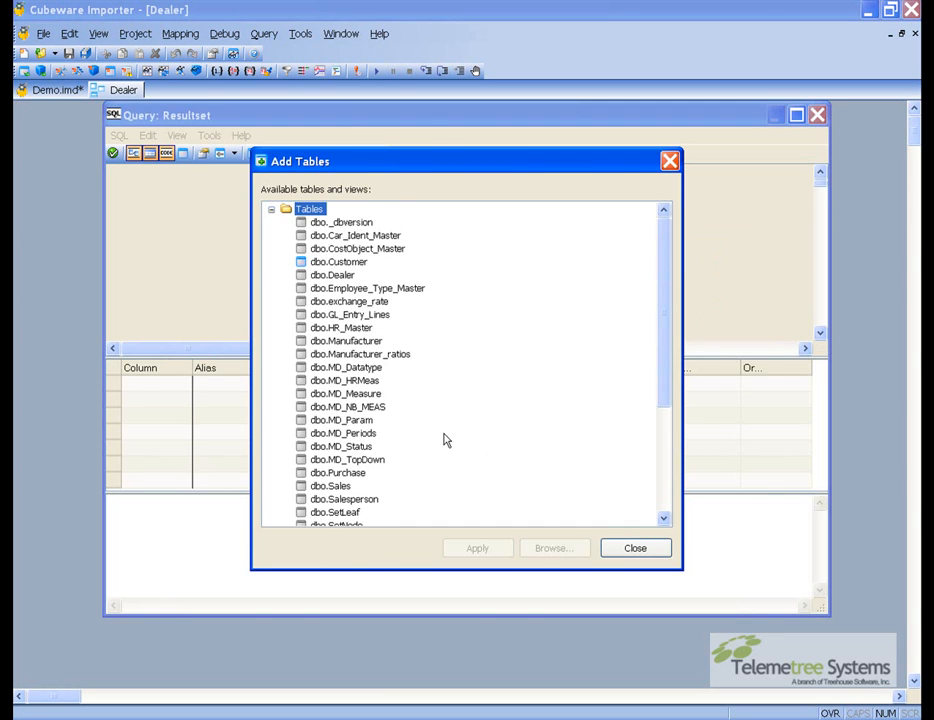
scroll(444, 438, "down", 2)
double_click(340, 447)
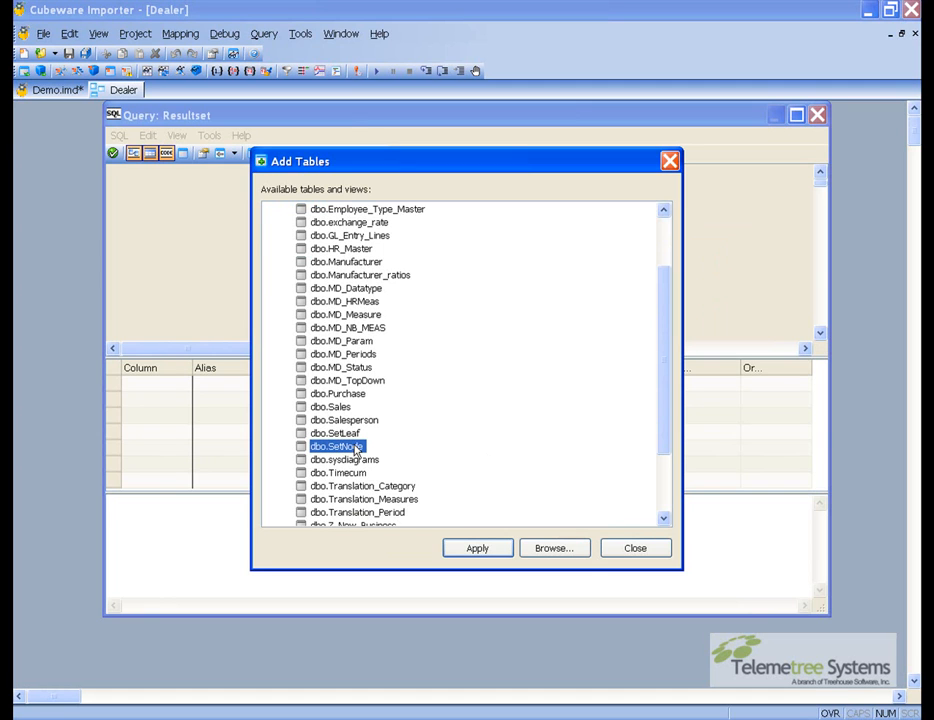
left_click(610, 547)
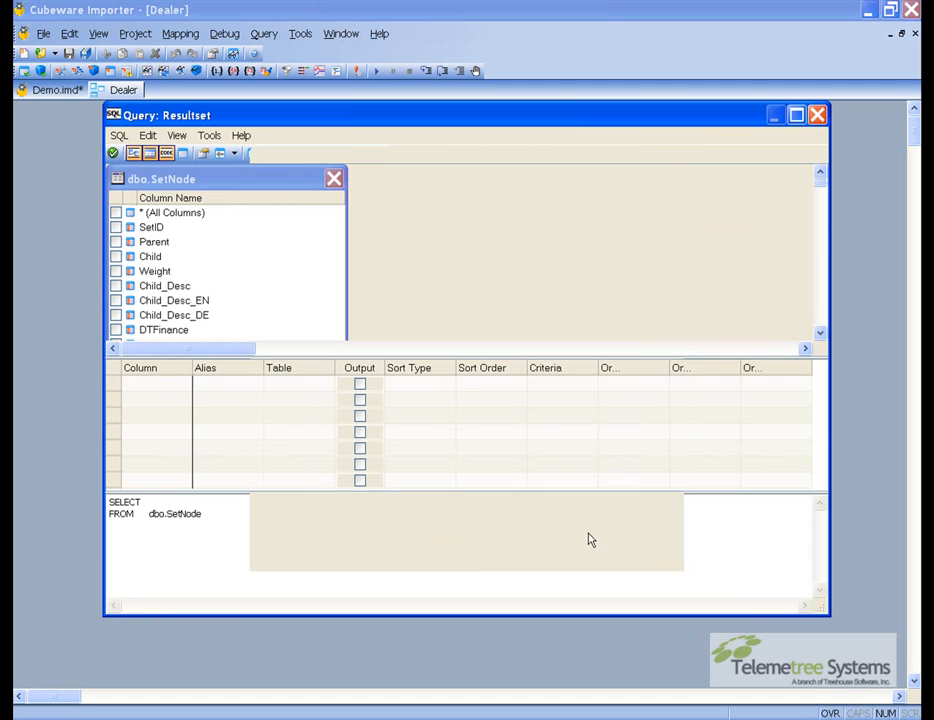
Select the SetID, Parent and Child columns of dbo.SetNode for output
left_click(116, 227)
left_click(116, 242)
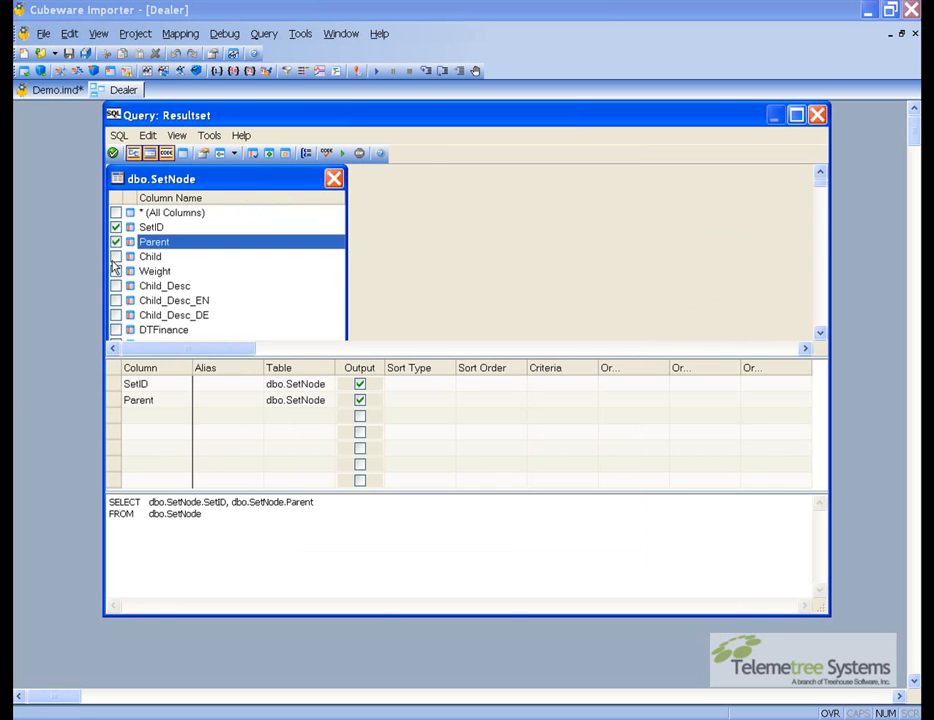
left_click(116, 256)
Set query criteria so SetID equals CC-Automobile and Parent is not empty (<> '')
left_click(550, 385)
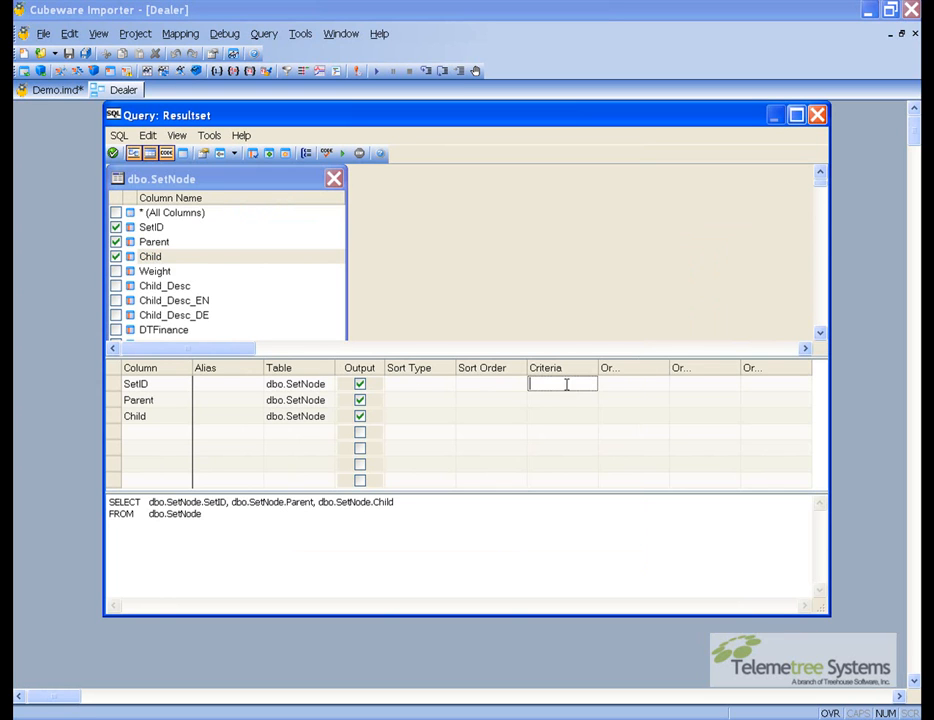
type("CC-Automobile")
left_click(592, 396)
type("<>")
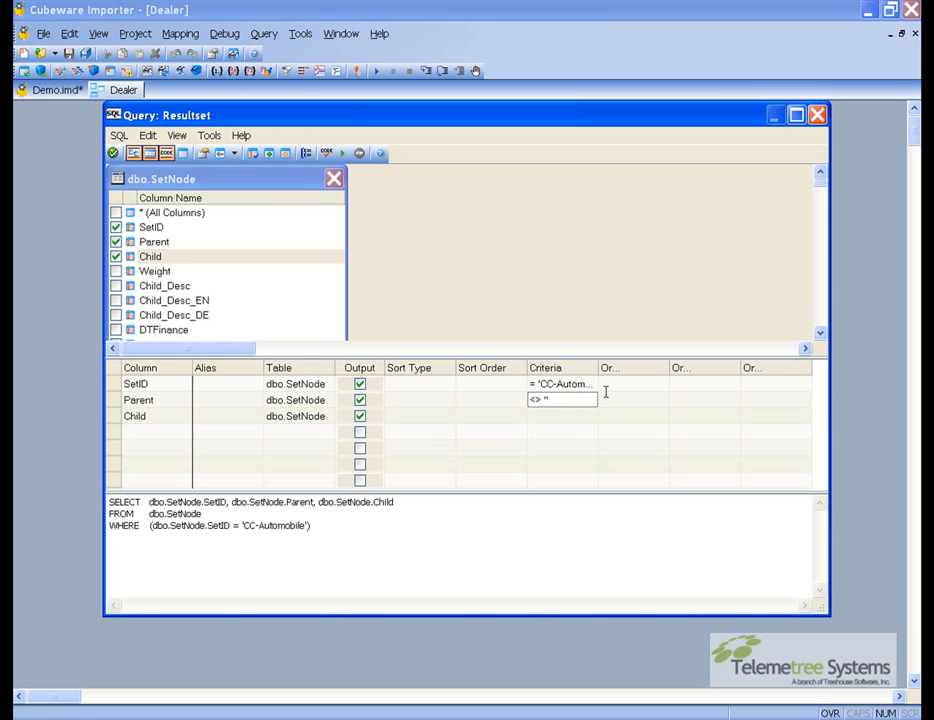
left_click(569, 416)
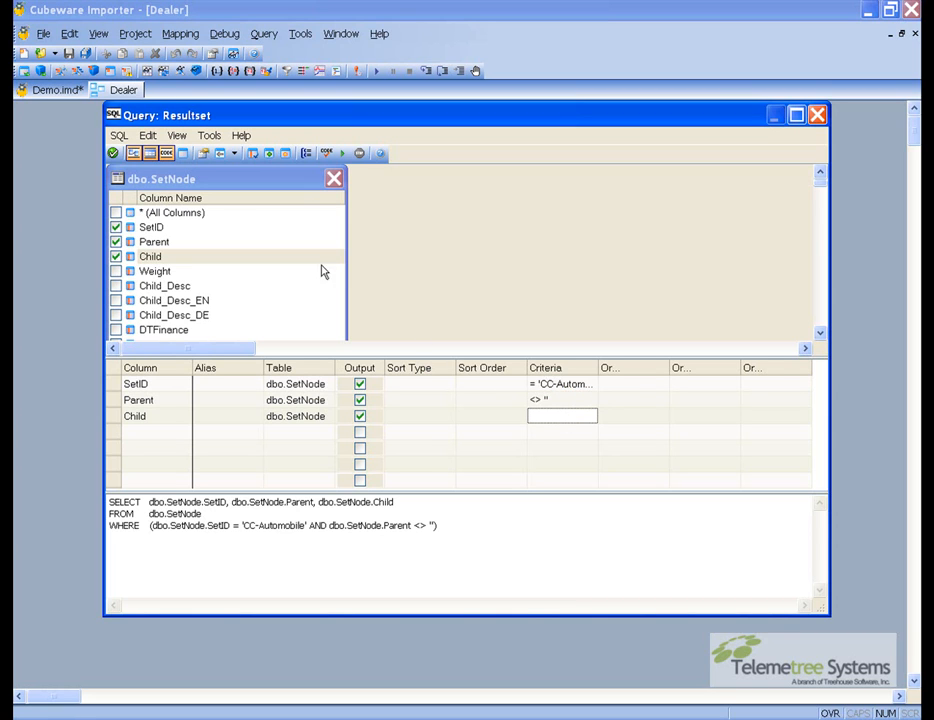
Confirm the query and accept the SetID, Parent and Child output fields to finish the result set
left_click(115, 154)
key("alt+n")
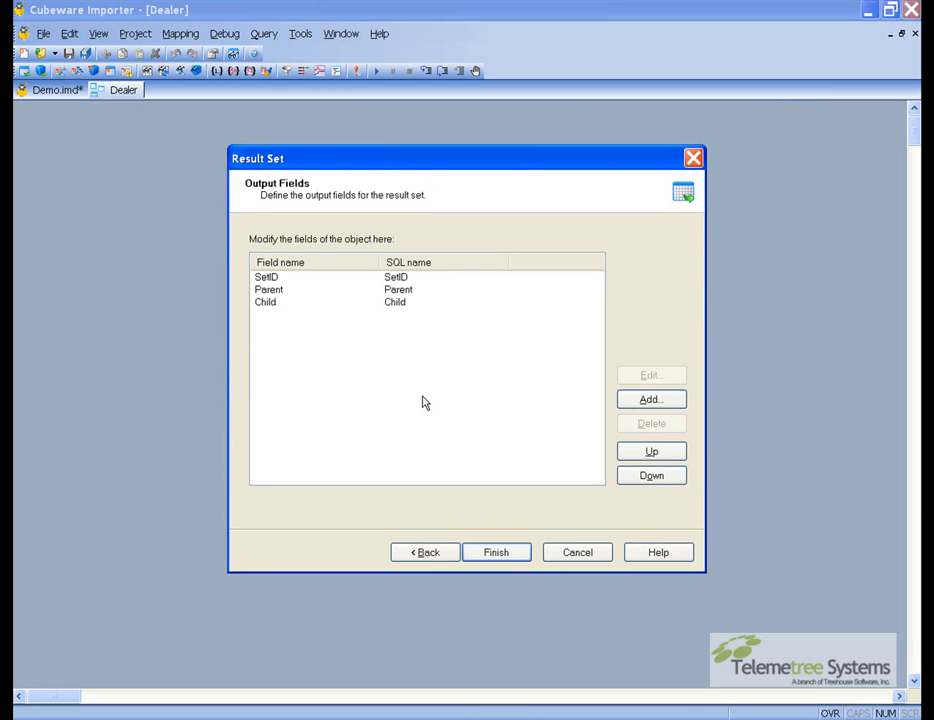
key("Return")
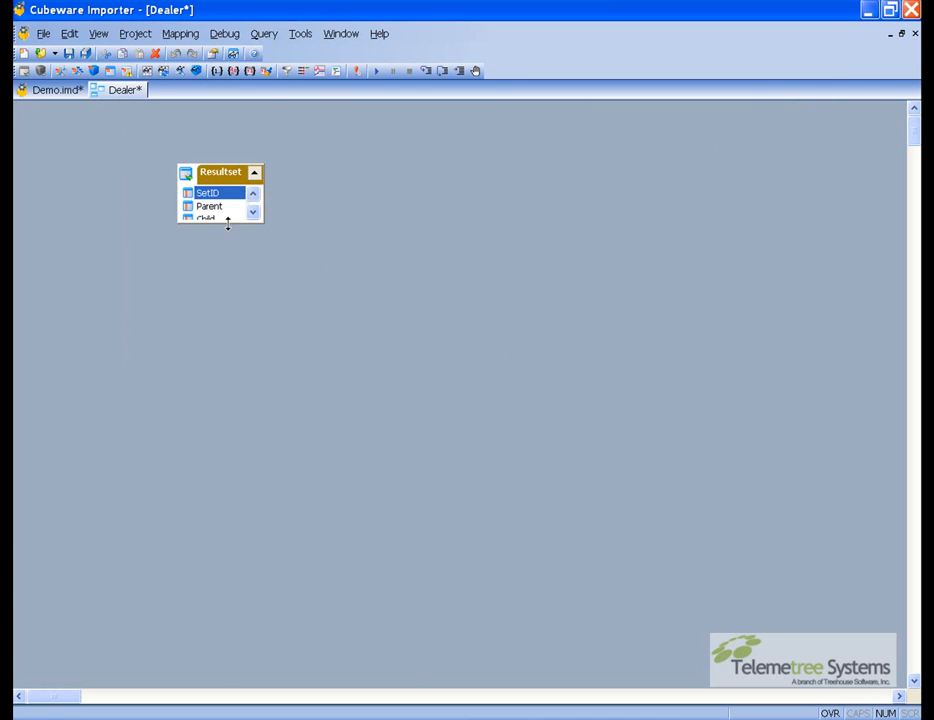
Add a Dimension Parent/Child destination object to the mapping and name it Dealer
right_click(404, 211)
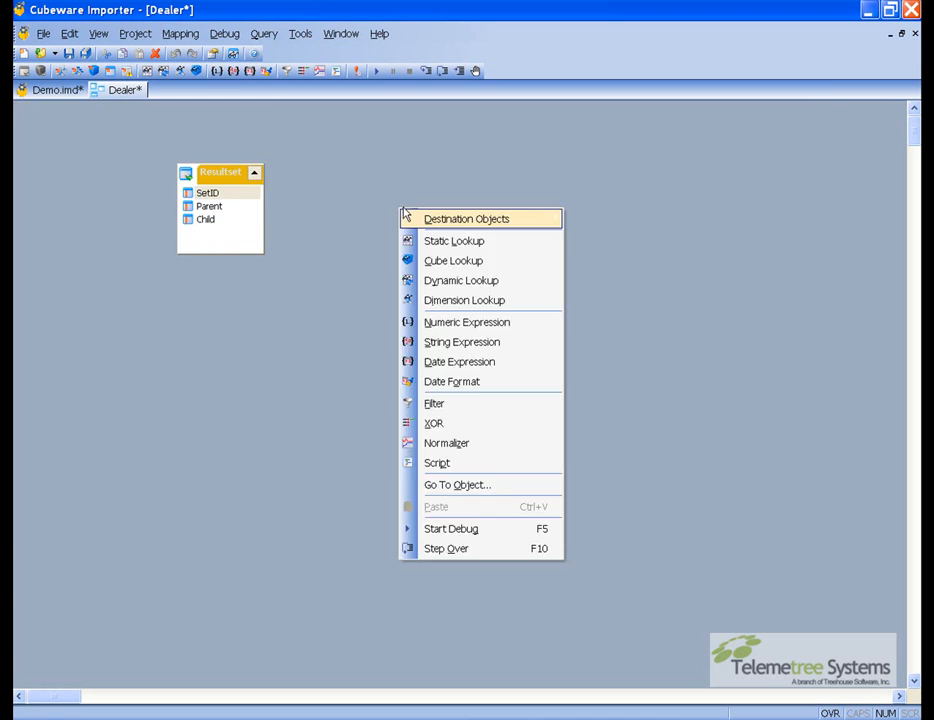
mouse_move(455, 226)
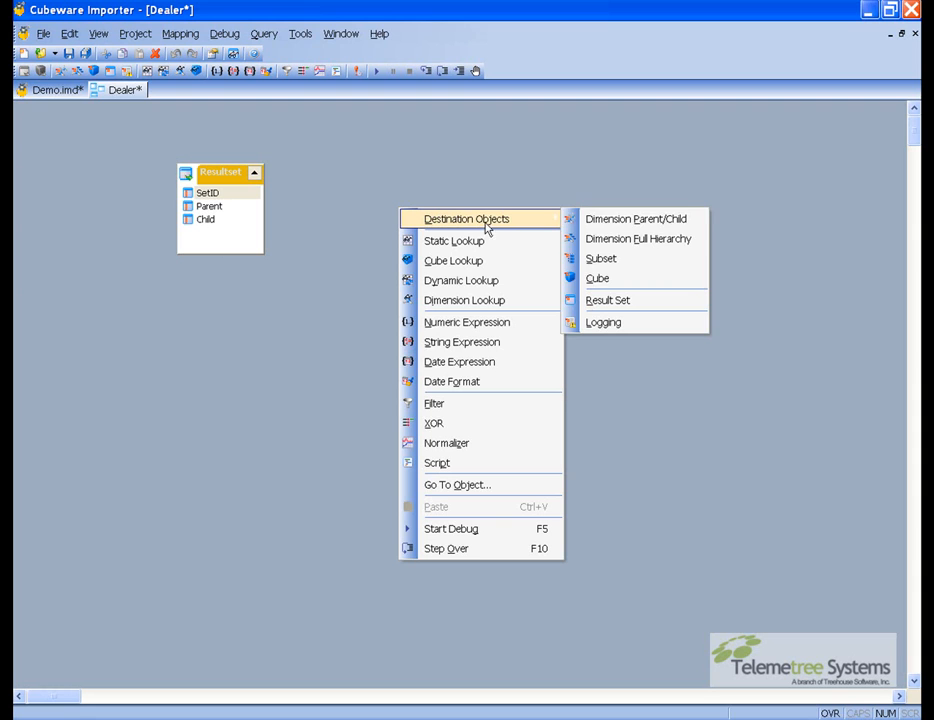
left_click(601, 222)
type("D")
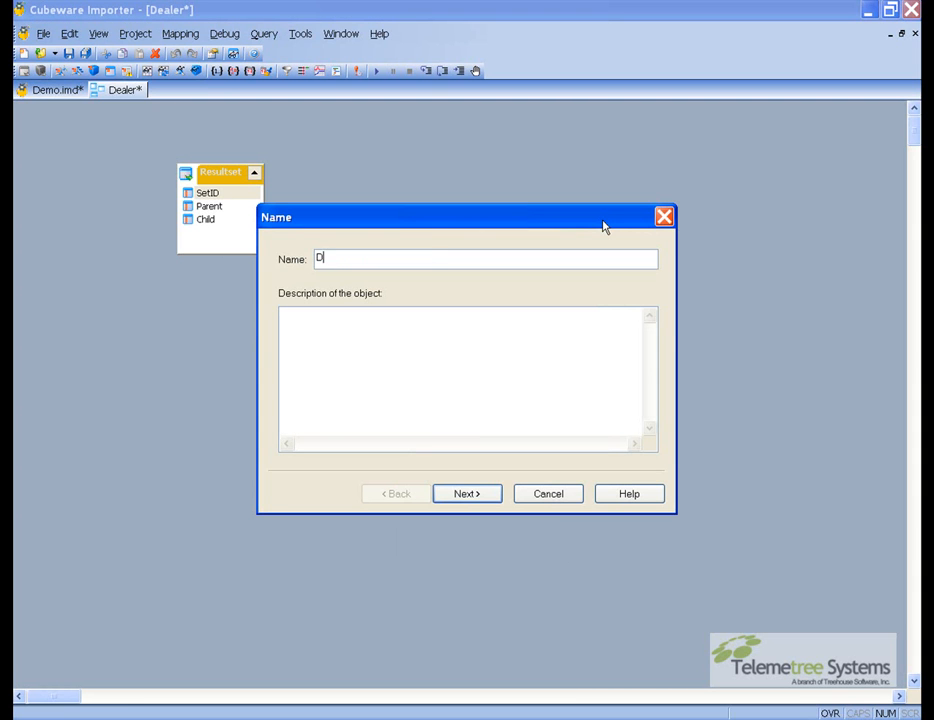
type("ealer")
key("Return")
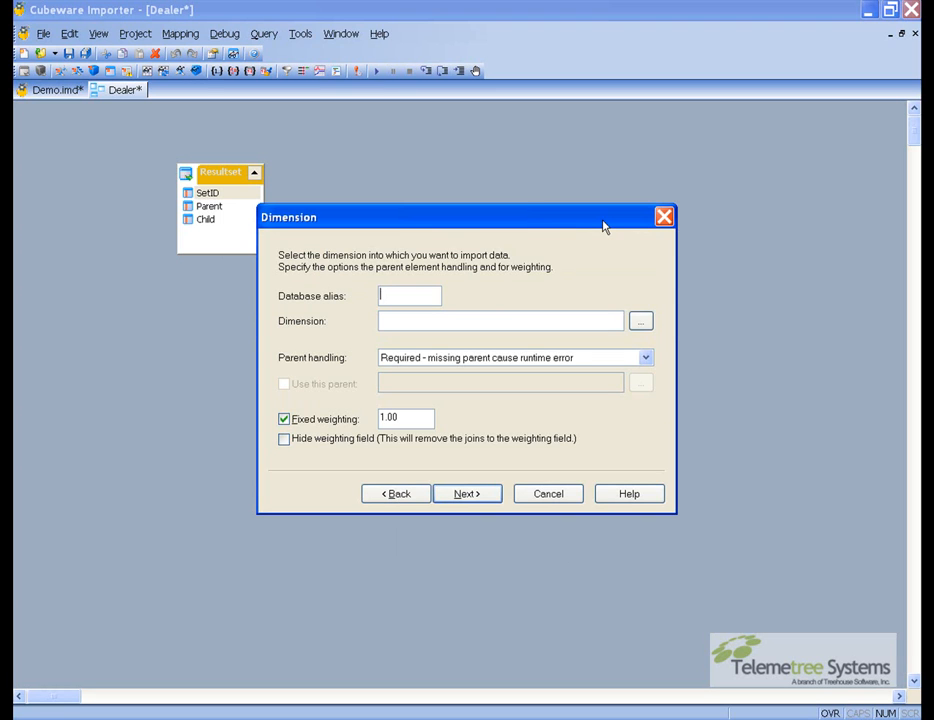
Choose the Dealer dimension on OLAP1 as the target and finish the destination object wizard
left_click(639, 321)
left_click(491, 356)
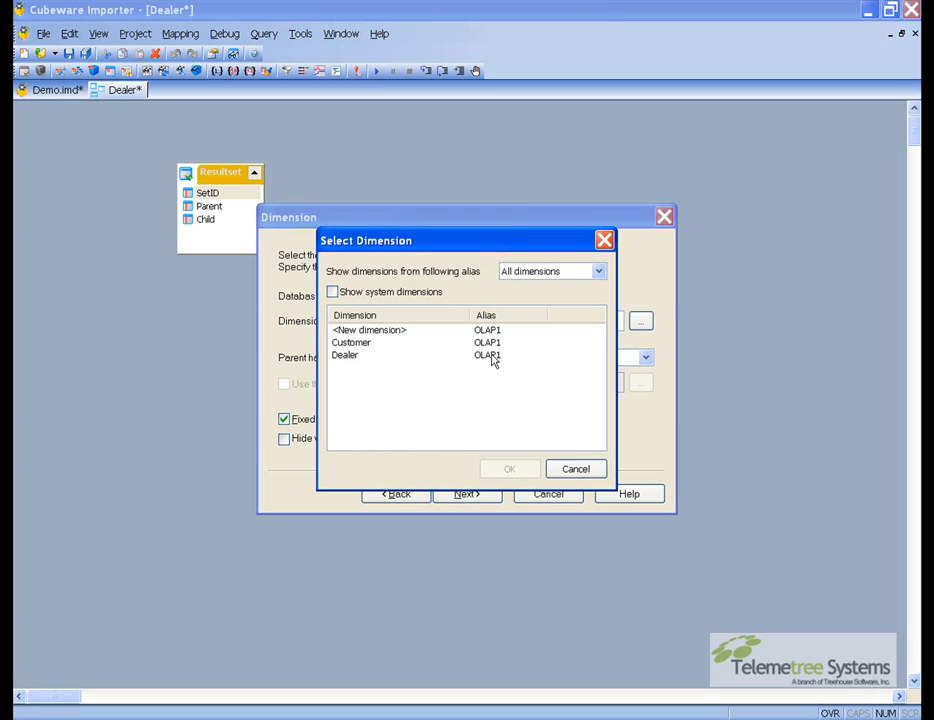
double_click(366, 357)
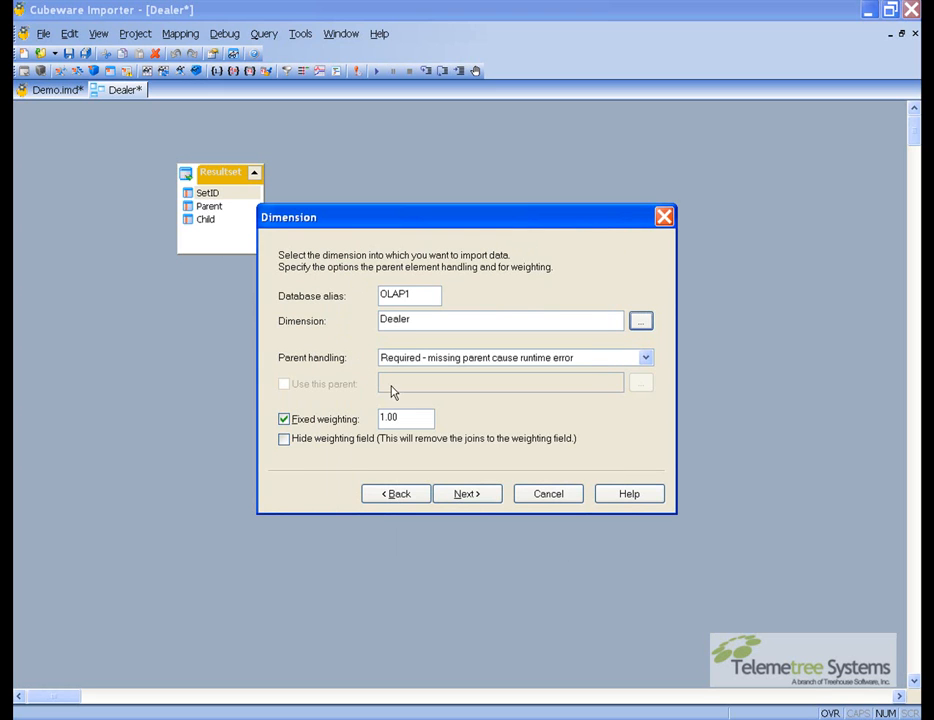
left_click(476, 495)
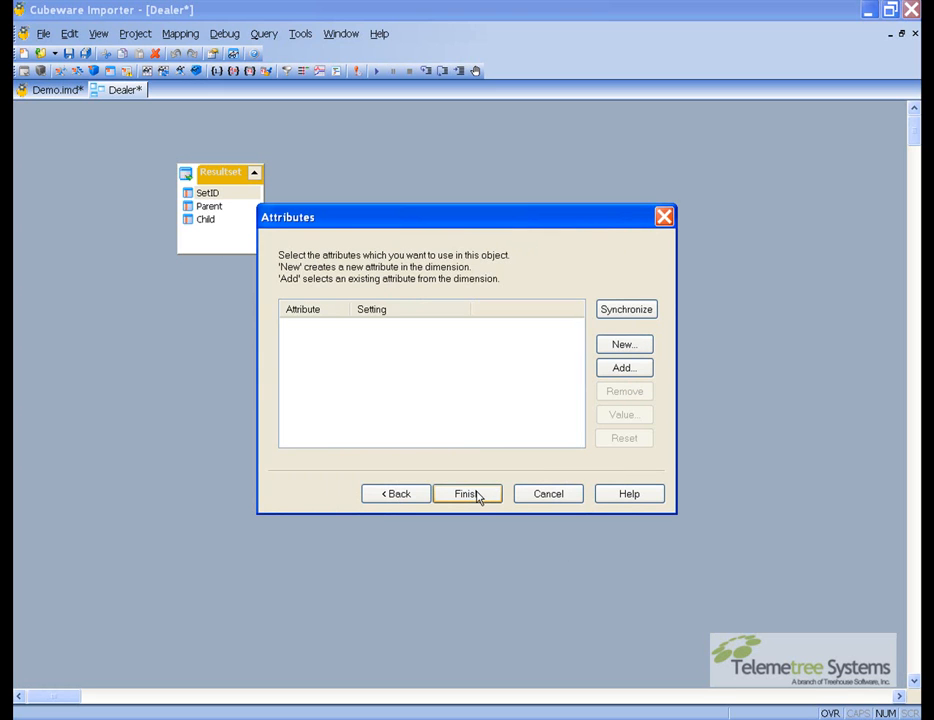
left_click(477, 495)
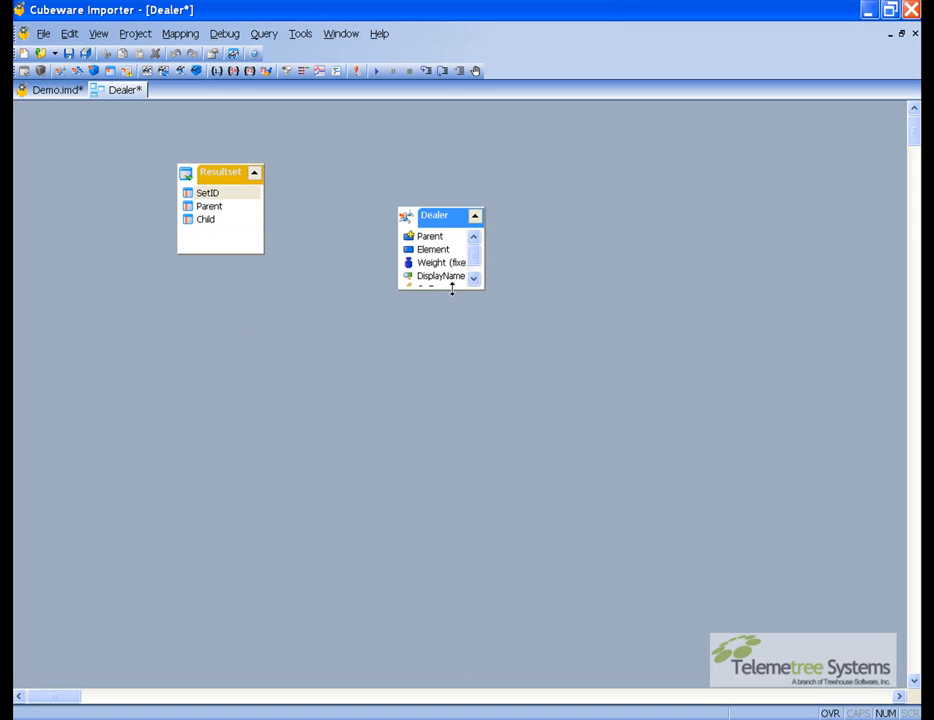
Join the Resultset's Parent field to the Dealer's Parent and Child field to the Dealer's Element
left_click_drag(451, 289, 451, 307)
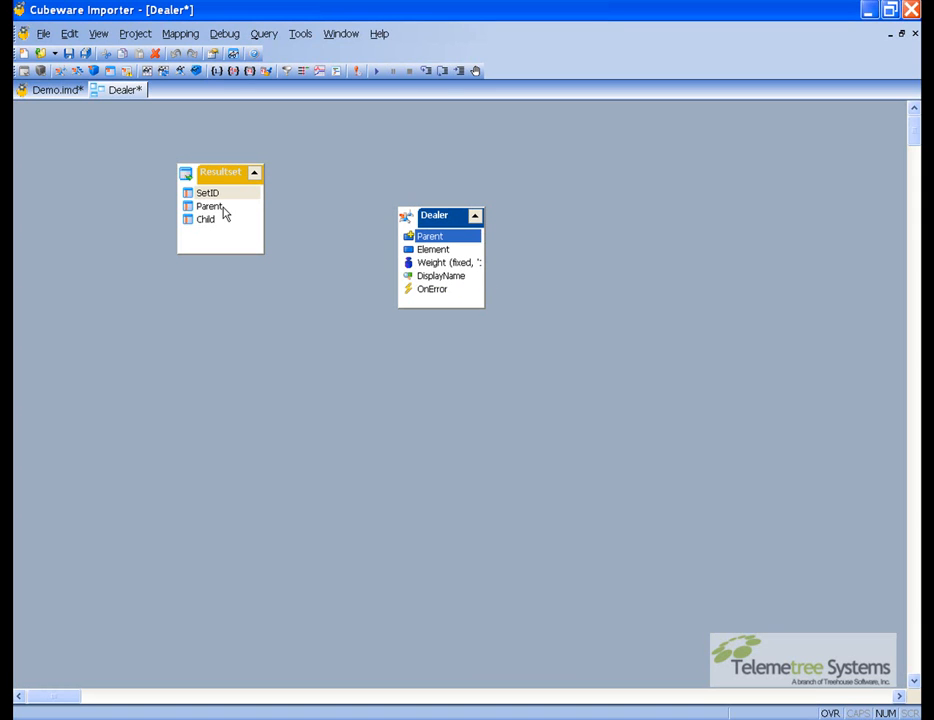
left_click_drag(225, 208, 422, 240)
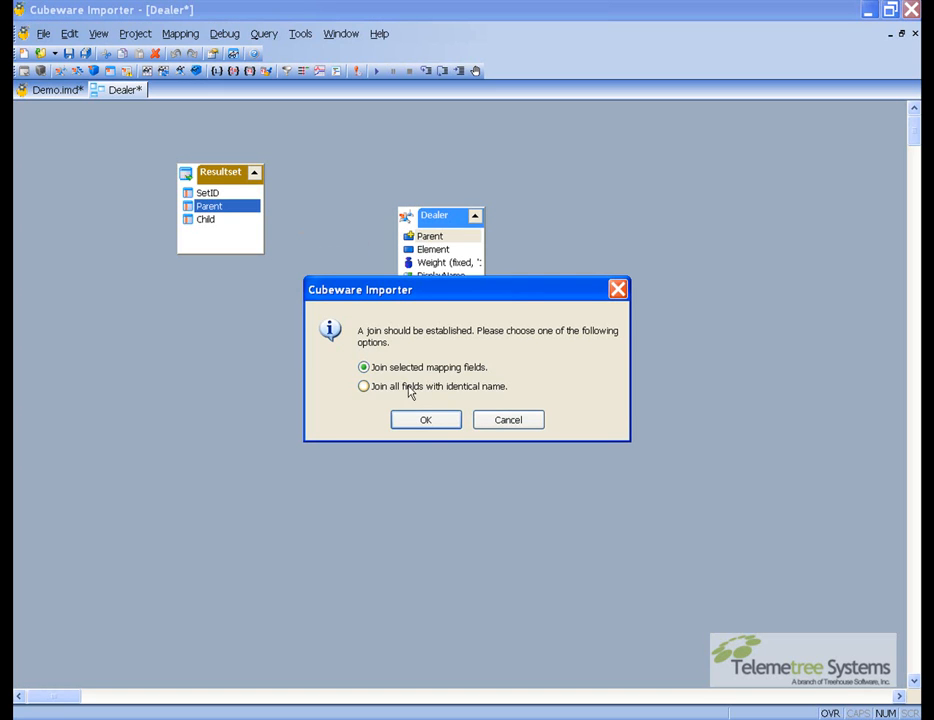
left_click(420, 420)
left_click_drag(220, 222, 412, 250)
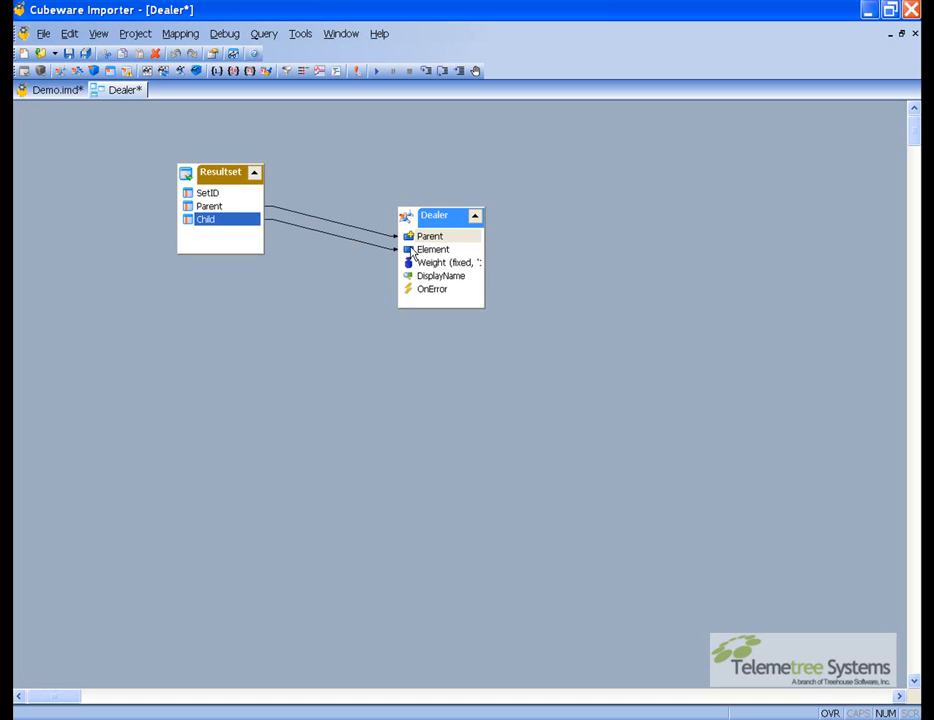
Save the project and close the Dealer mapping editor
left_click(85, 53)
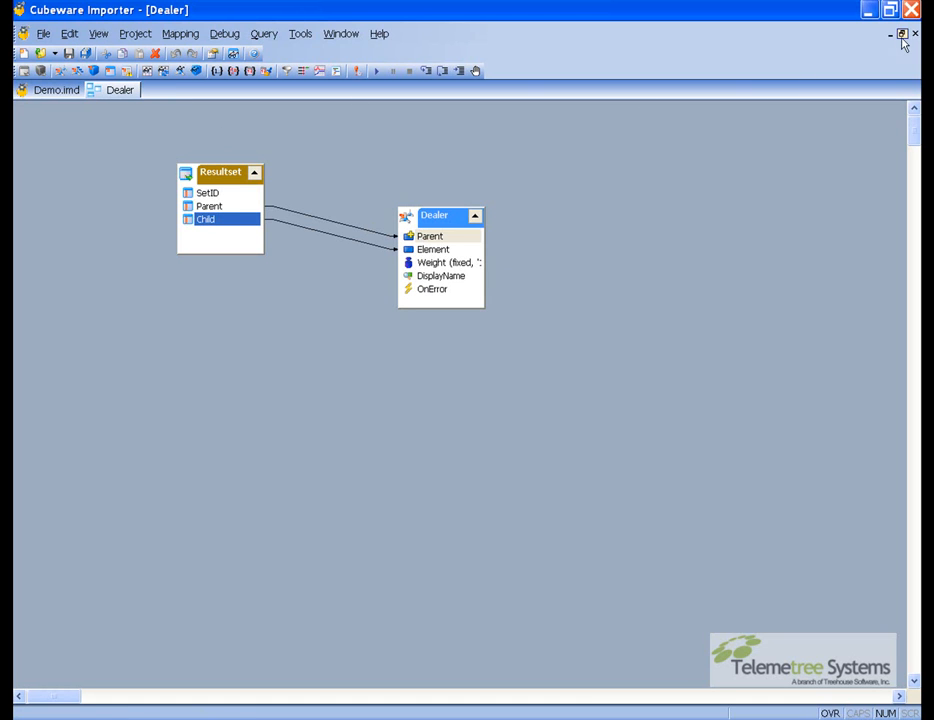
left_click(915, 34)
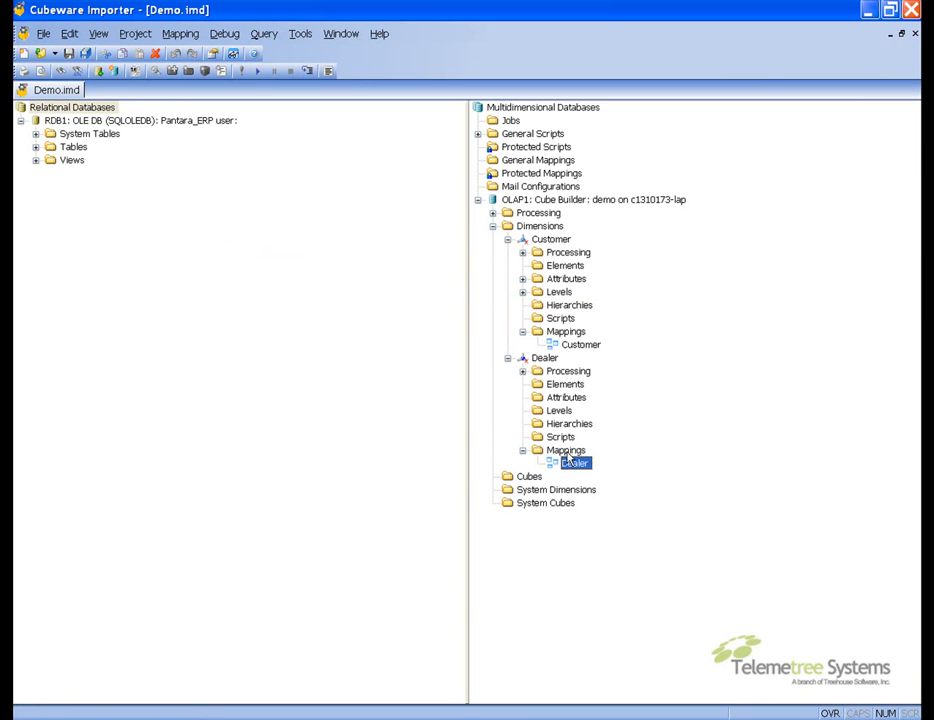
Execute the Dealer mapping immediately from the project tree and close the execution log
right_click(573, 470)
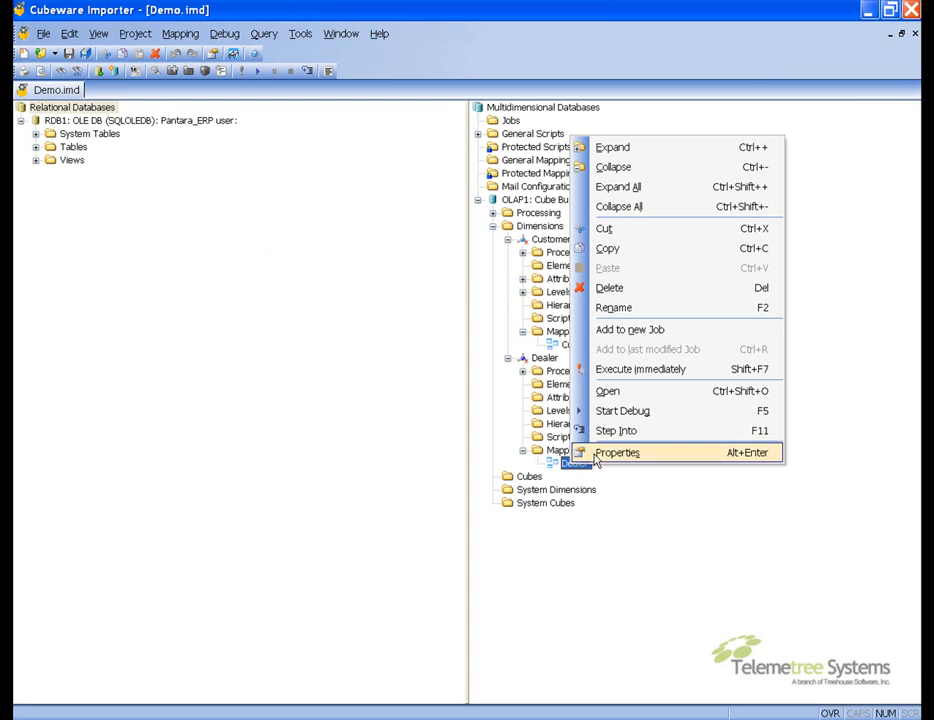
left_click(632, 378)
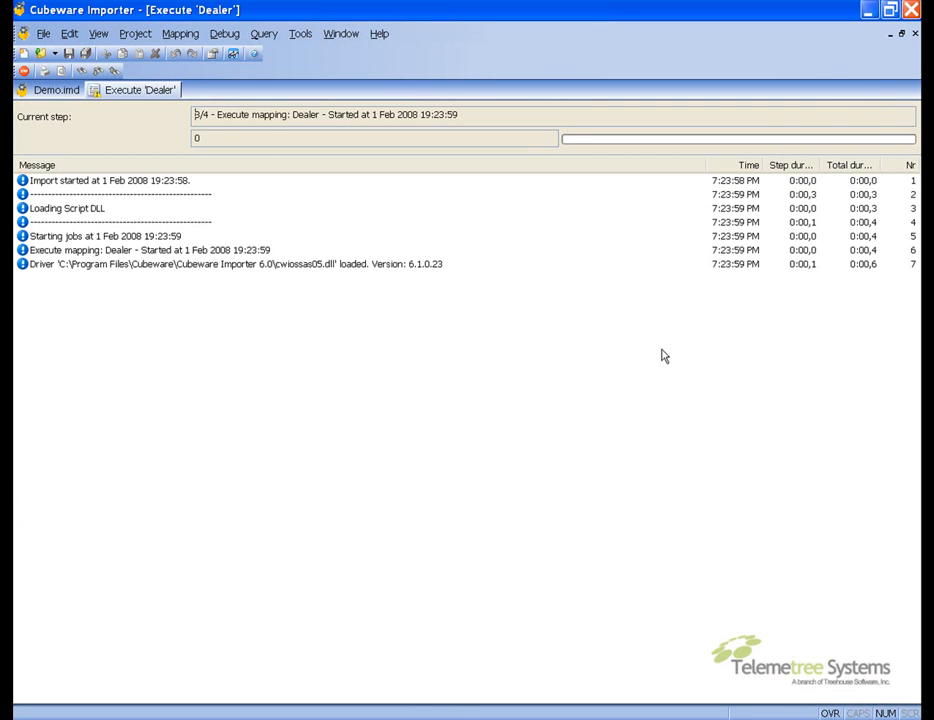
left_click(914, 35)
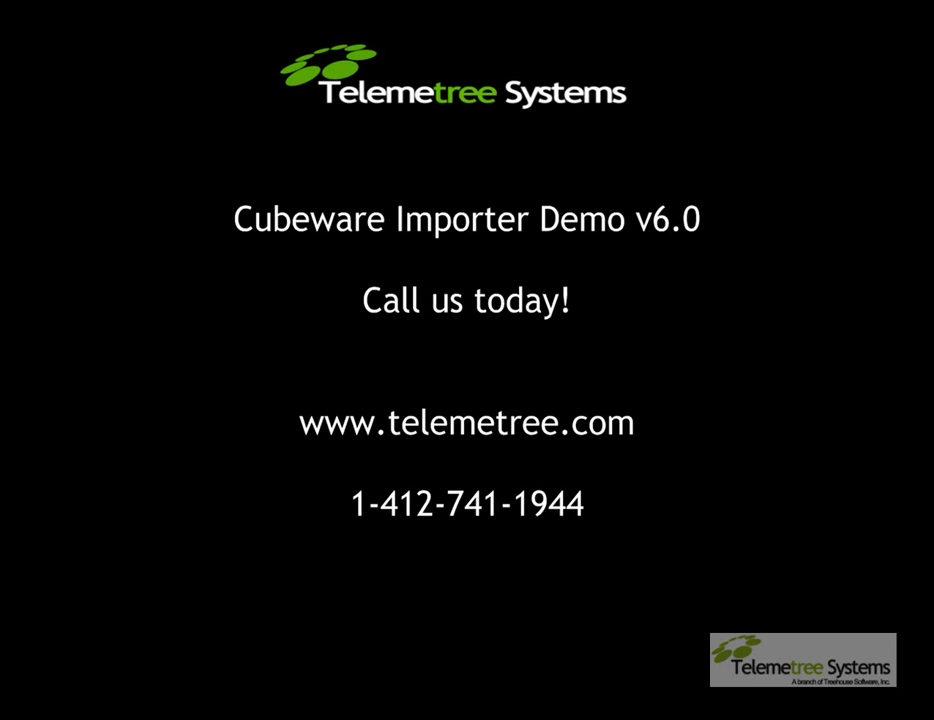